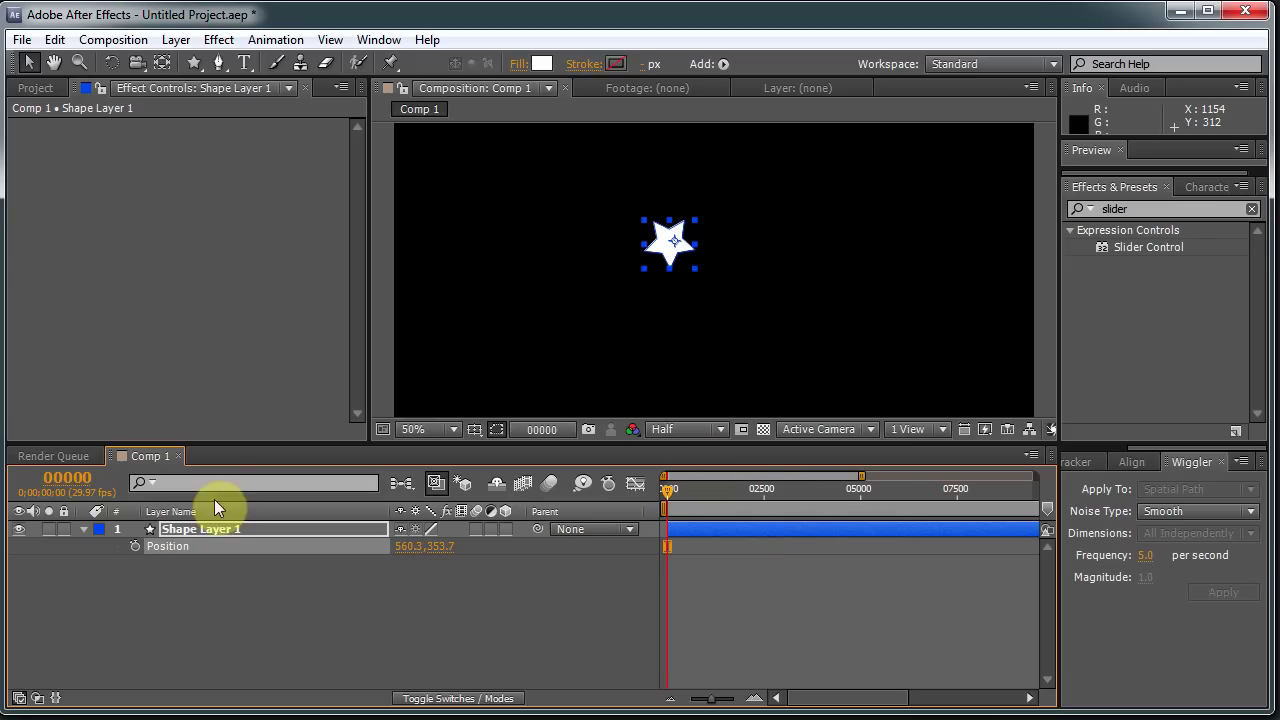
Step: Drag the star right of the comp centre and nudge it to about 692.3, 409.7
{"action": "left_click_drag", "start_coordinate": [661, 258], "coordinate": [766, 266]}
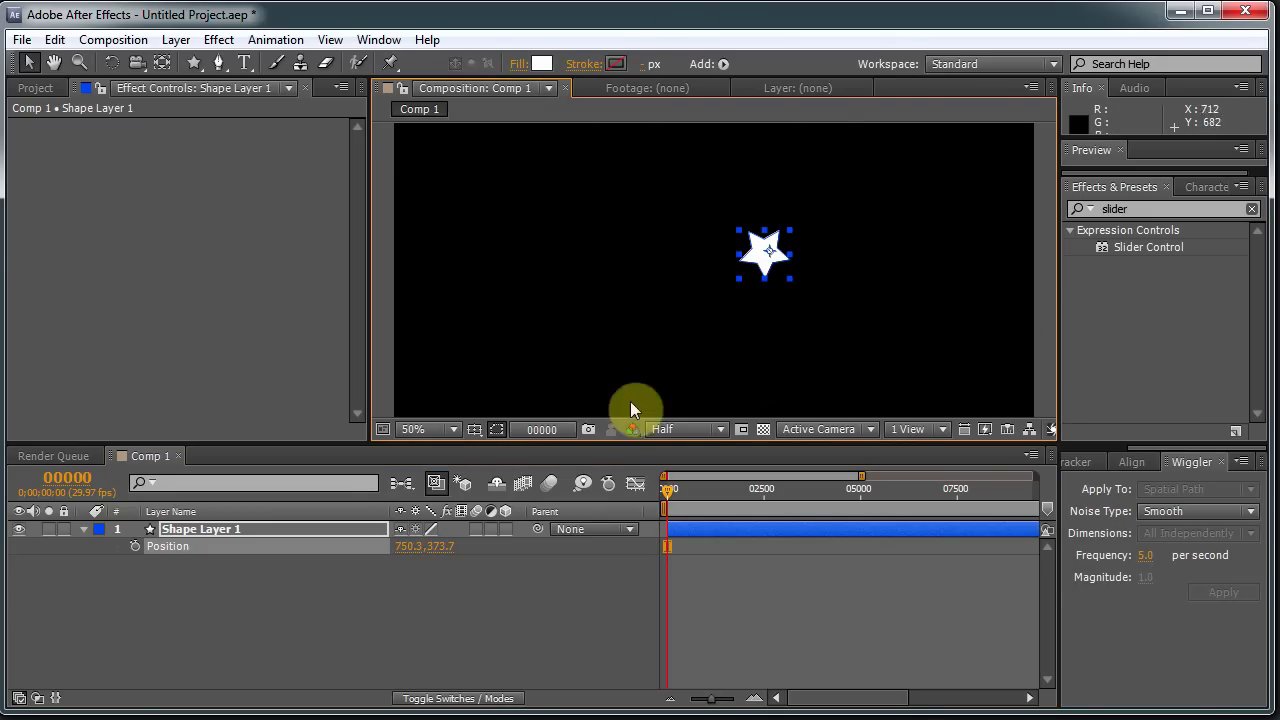
{"action": "left_click_drag", "start_coordinate": [762, 250], "coordinate": [733, 268]}
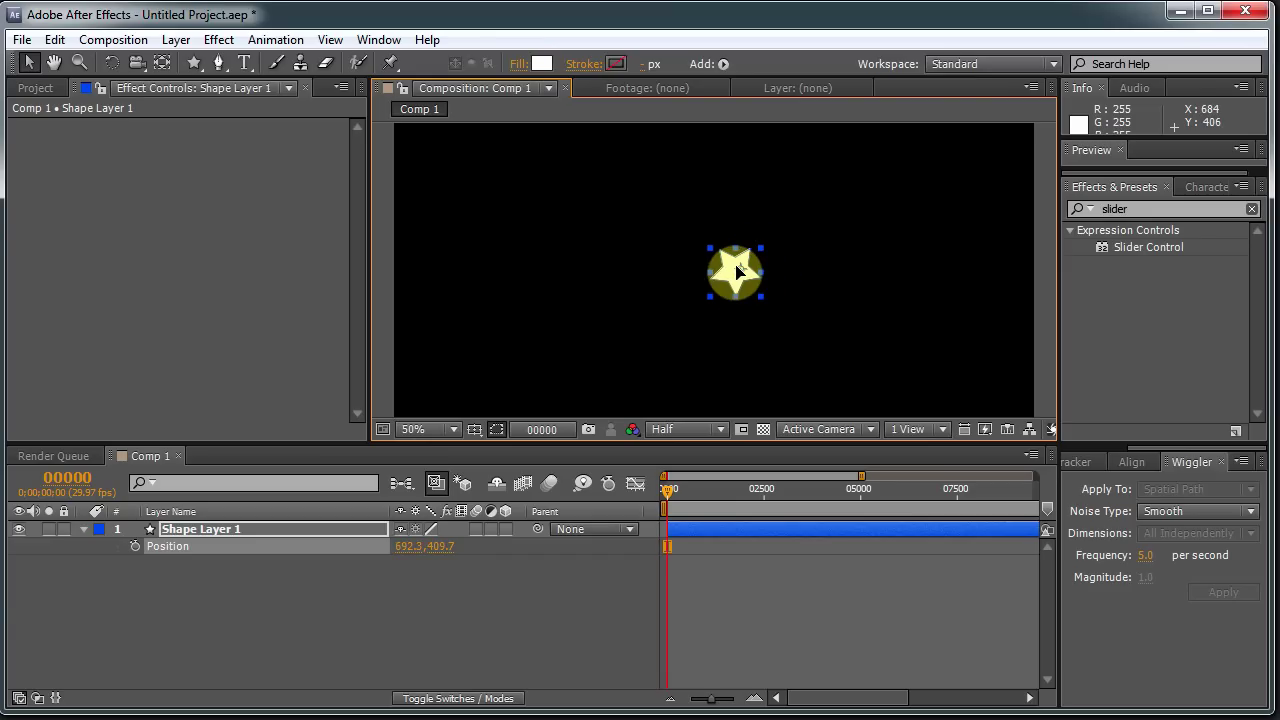
Step: Open the Wiggler panel from the Window menu and deselect the star
{"action": "left_click", "coordinate": [1196, 461]}
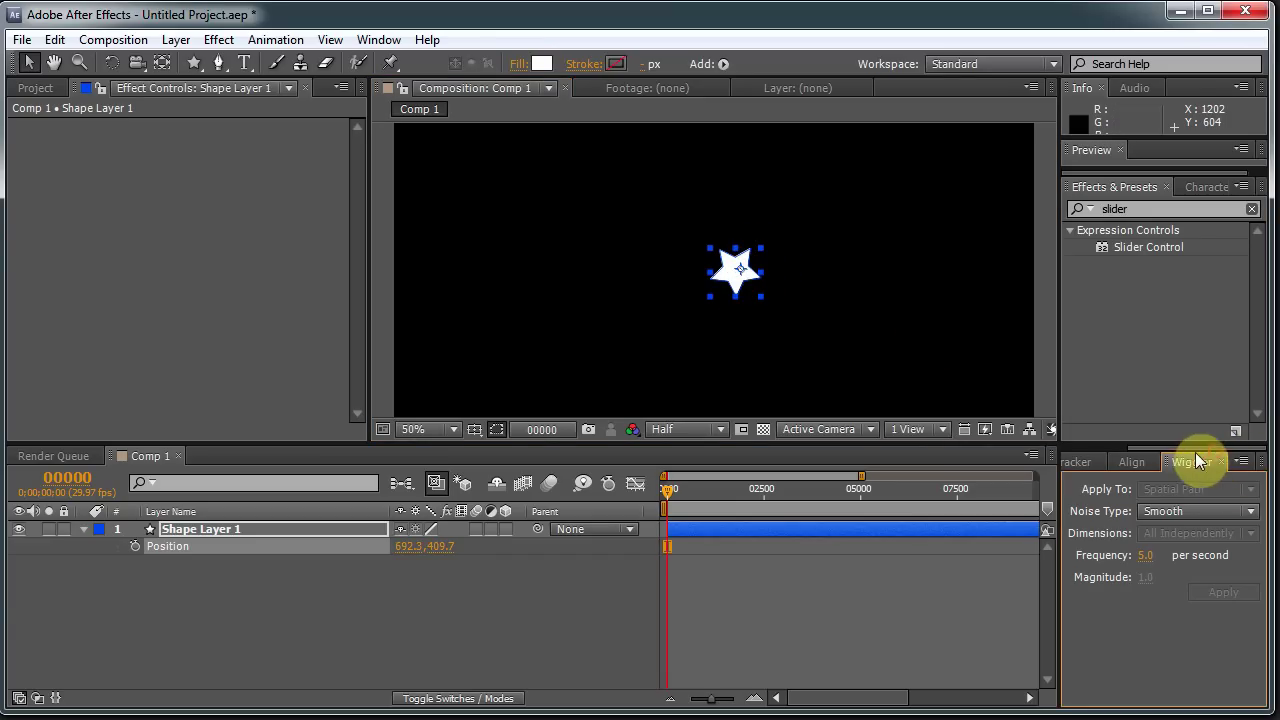
{"action": "left_click", "coordinate": [372, 40]}
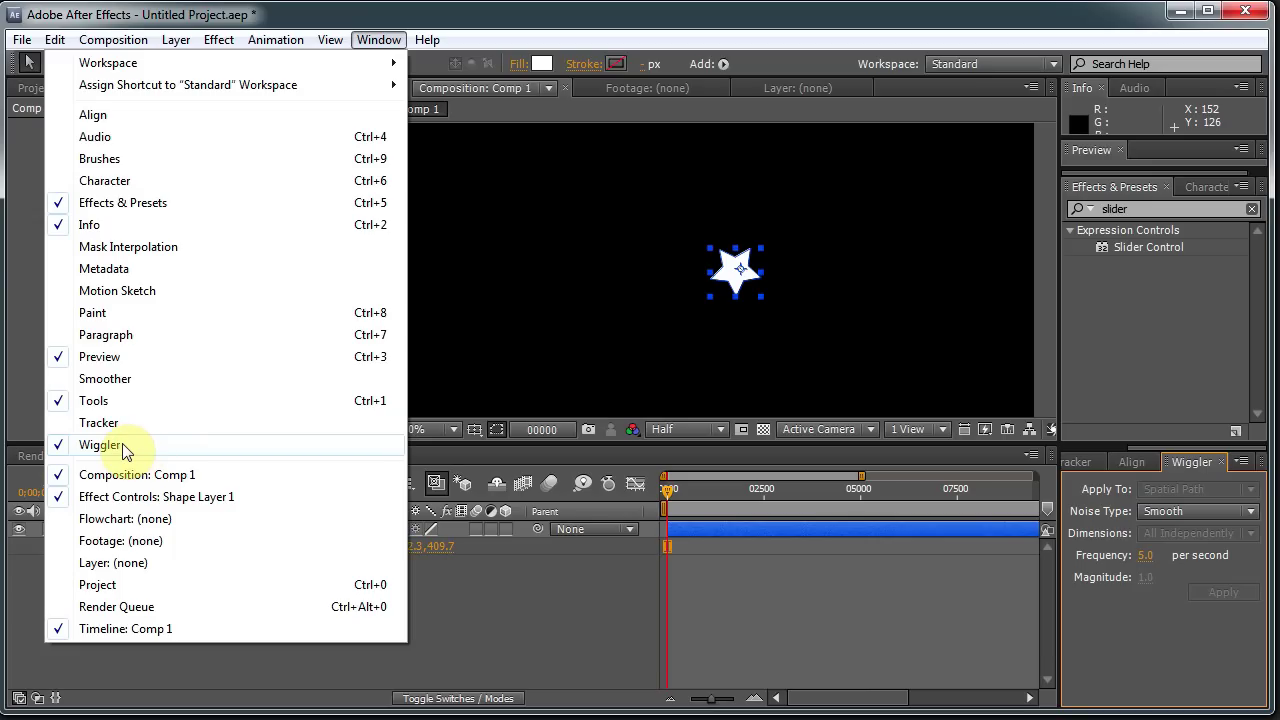
{"action": "left_click", "coordinate": [791, 623]}
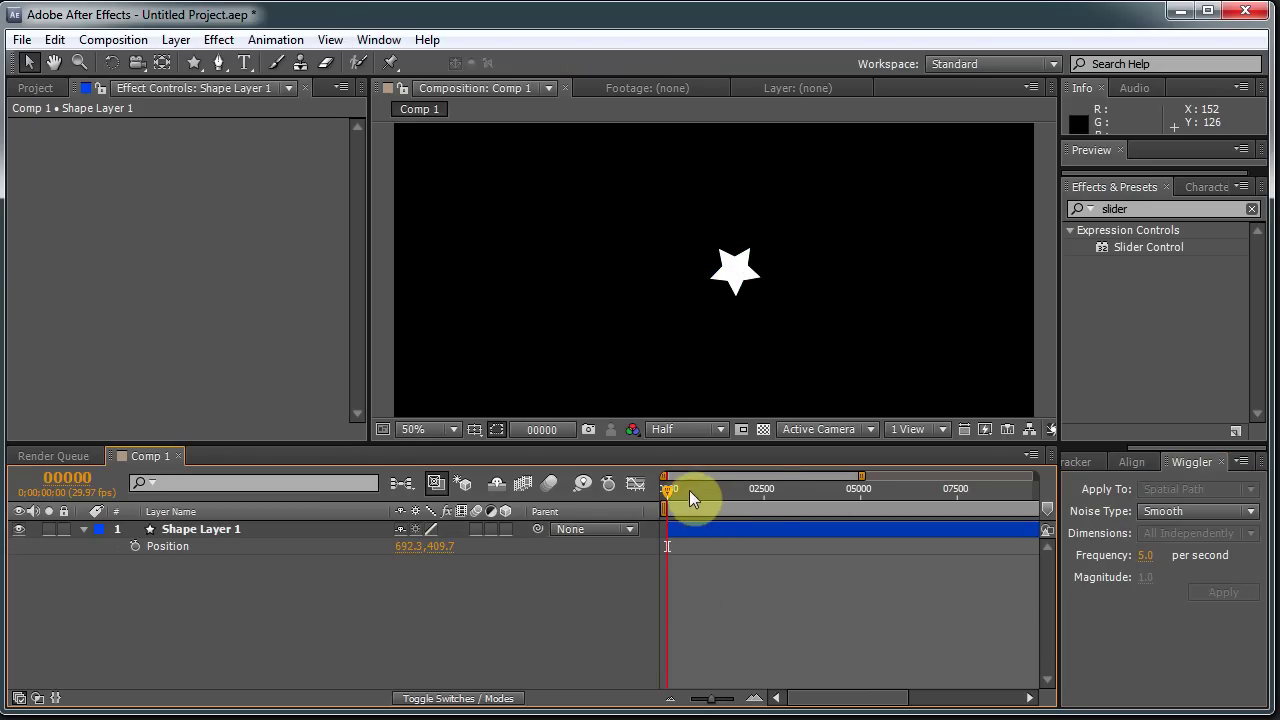
Step: Key Position at 02485 and 05022, select both keys, and apply a magnitude-33 wiggle
{"action": "left_click_drag", "start_coordinate": [689, 490], "coordinate": [861, 497]}
{"action": "left_click", "coordinate": [137, 547]}
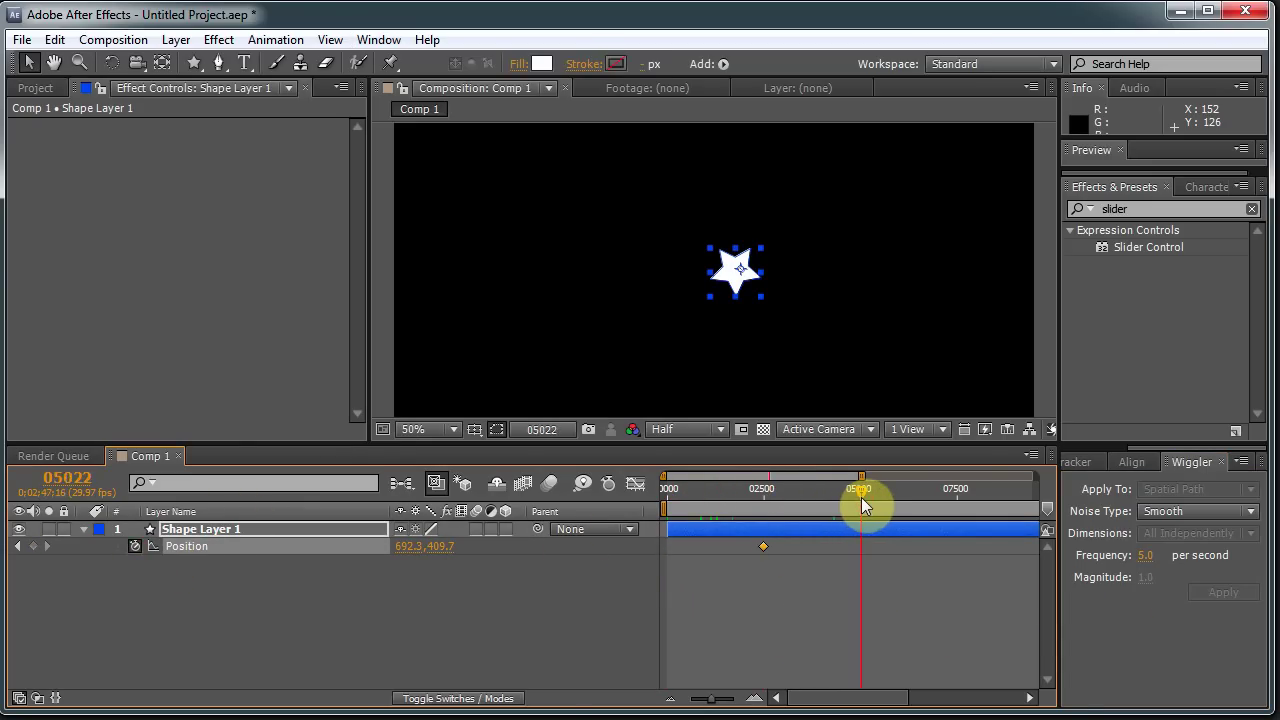
{"action": "left_click", "coordinate": [31, 547]}
{"action": "left_click_drag", "start_coordinate": [750, 564], "coordinate": [980, 542]}
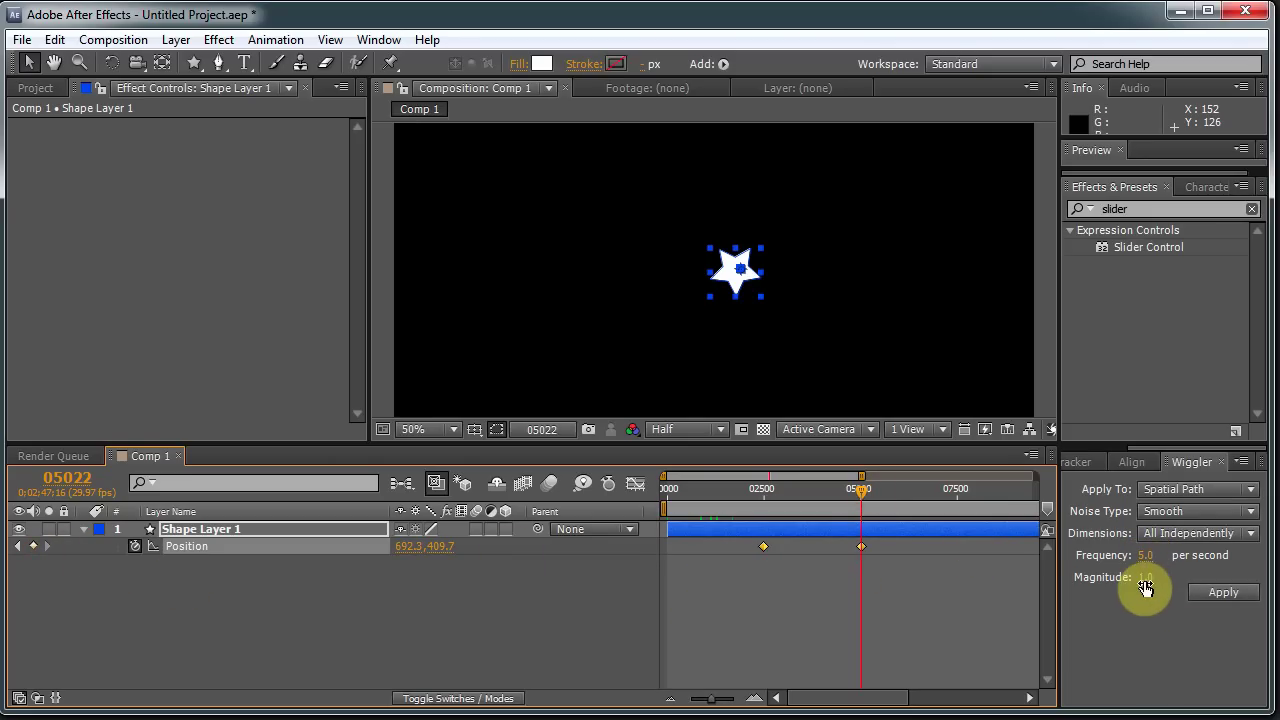
{"action": "left_click_drag", "start_coordinate": [1145, 578], "coordinate": [1178, 581]}
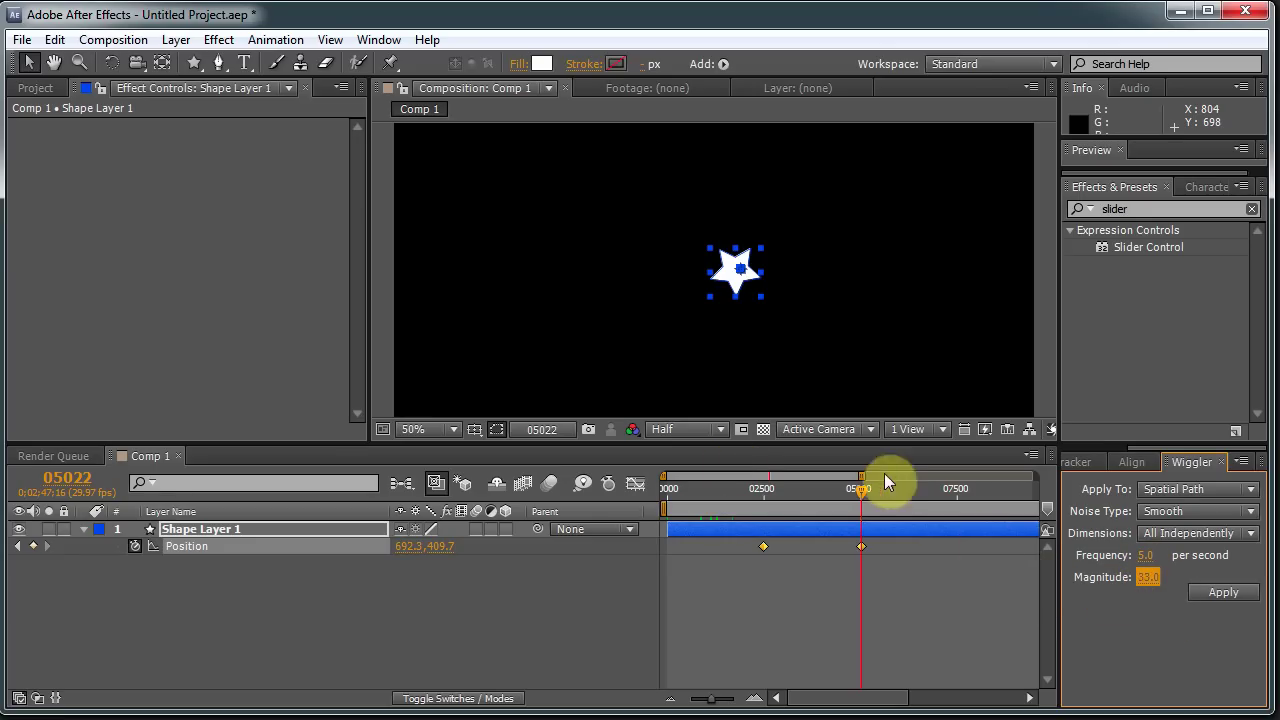
{"action": "left_click", "coordinate": [1240, 591]}
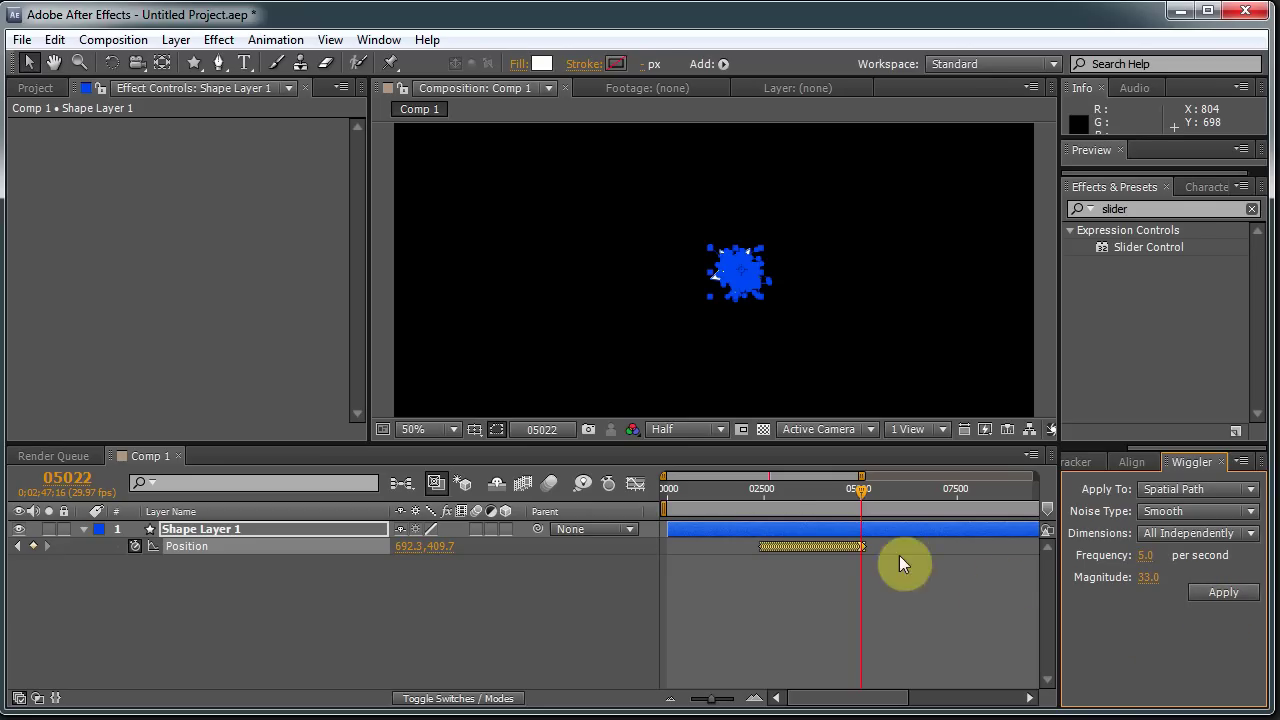
Step: Zoom the timeline, scrub to check the jitter, then undo the Wiggler keyframes with Ctrl+Z
{"action": "left_click", "coordinate": [724, 699]}
{"action": "left_click_drag", "start_coordinate": [846, 697], "coordinate": [829, 697]}
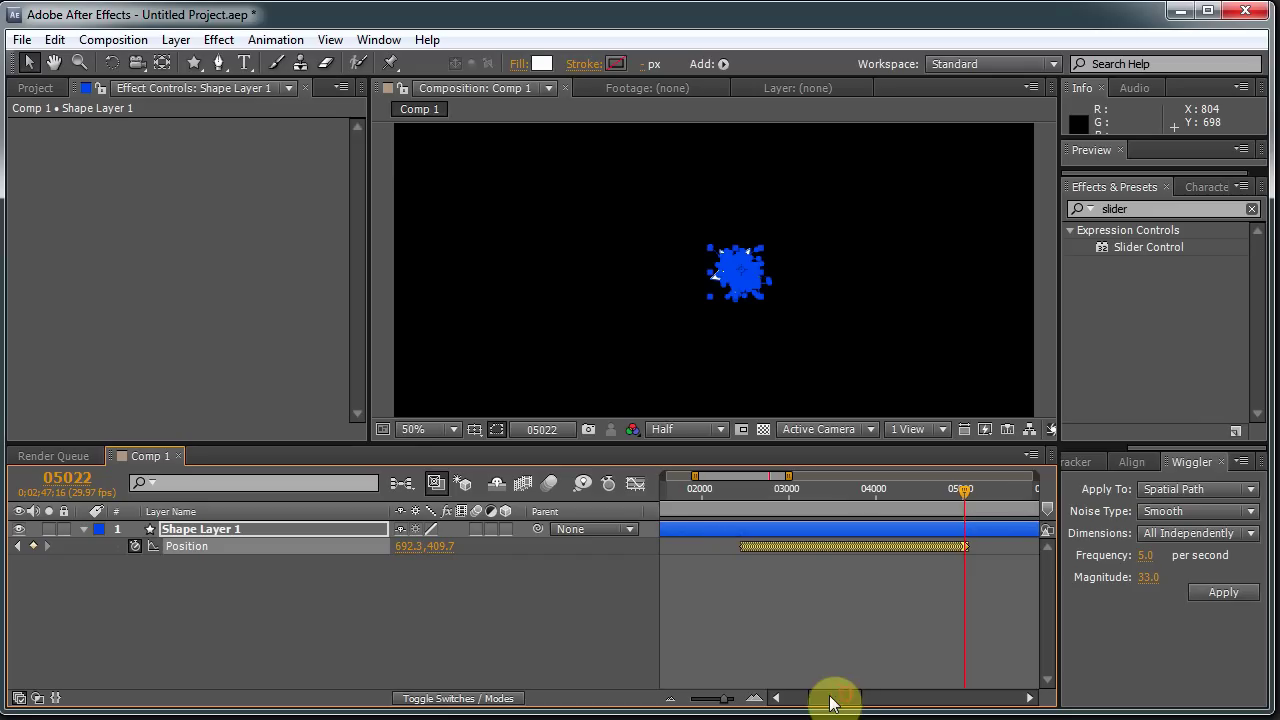
{"action": "left_click_drag", "start_coordinate": [774, 487], "coordinate": [1010, 600]}
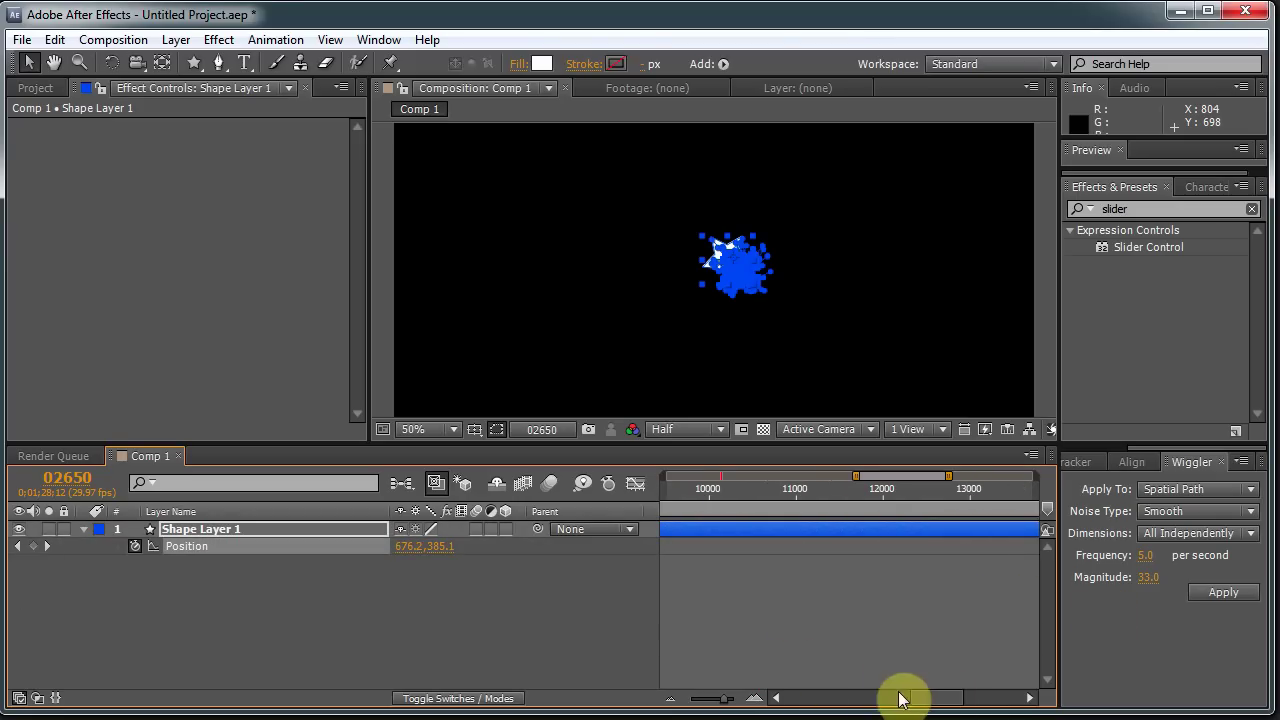
{"action": "left_click_drag", "start_coordinate": [940, 698], "coordinate": [817, 710]}
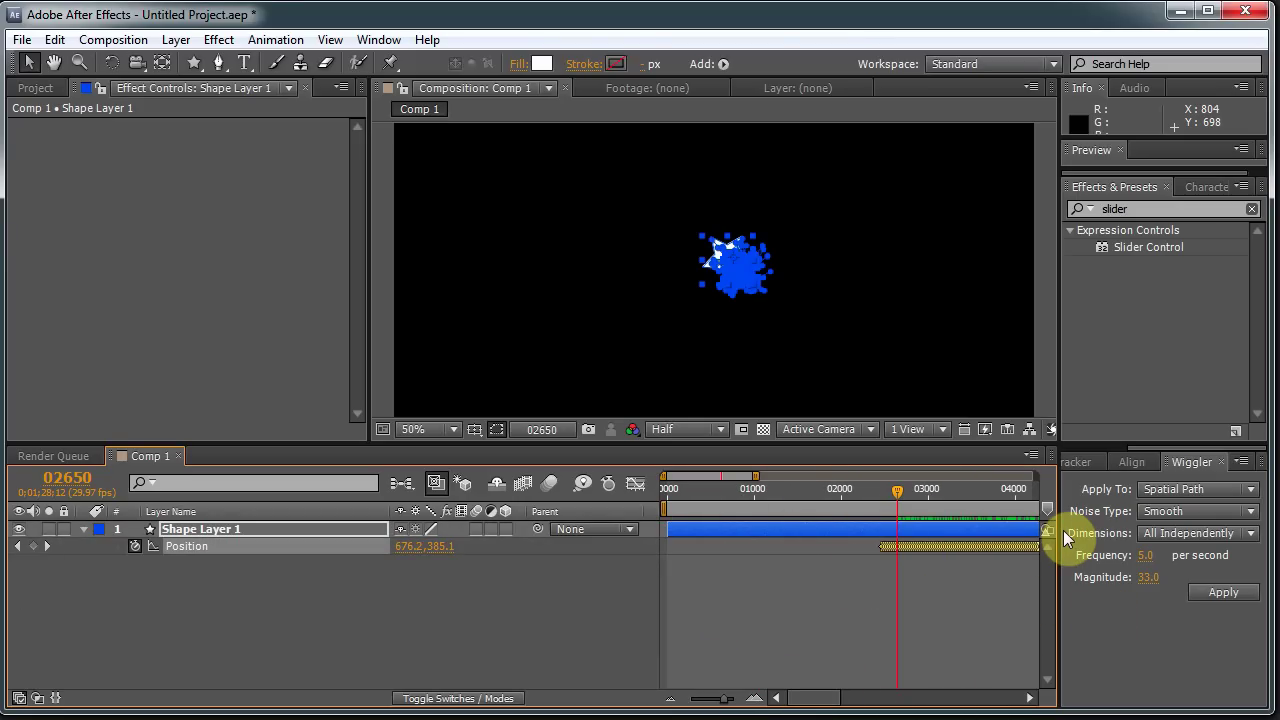
{"action": "key", "text": "ctrl+z"}
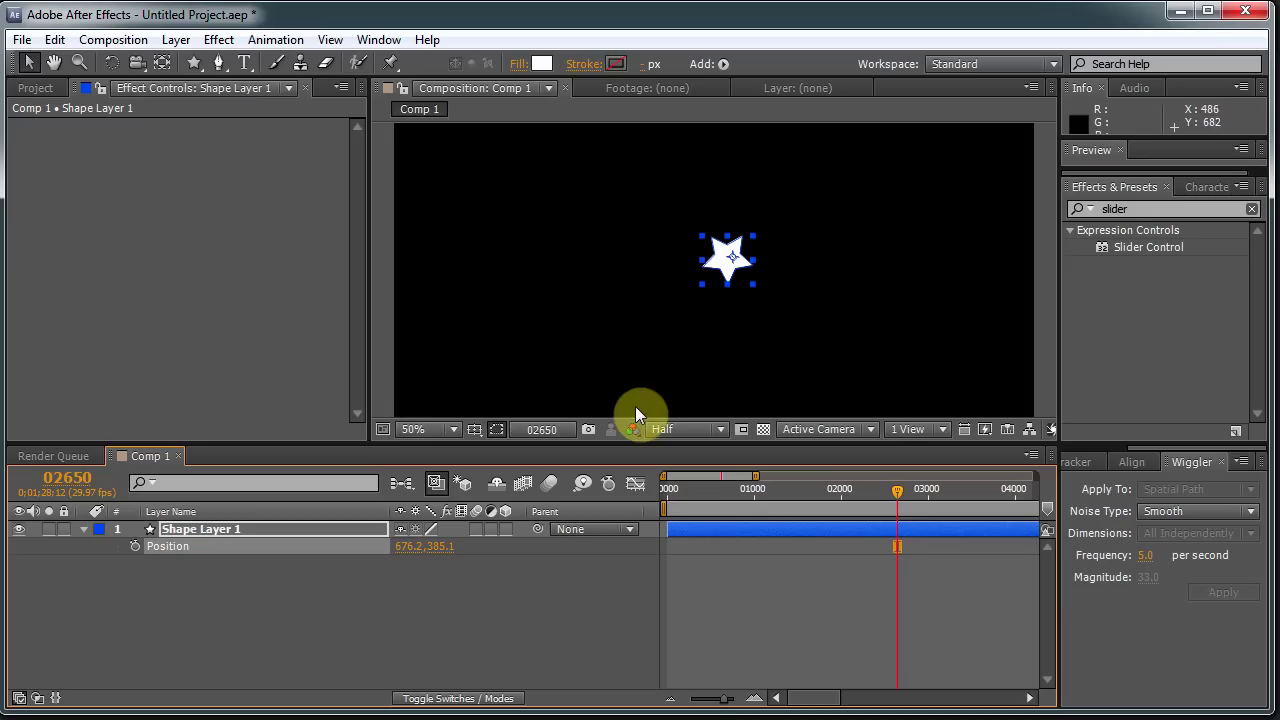
Step: Drag the current-time indicator back to 00000
{"action": "left_click_drag", "start_coordinate": [902, 489], "coordinate": [618, 483]}
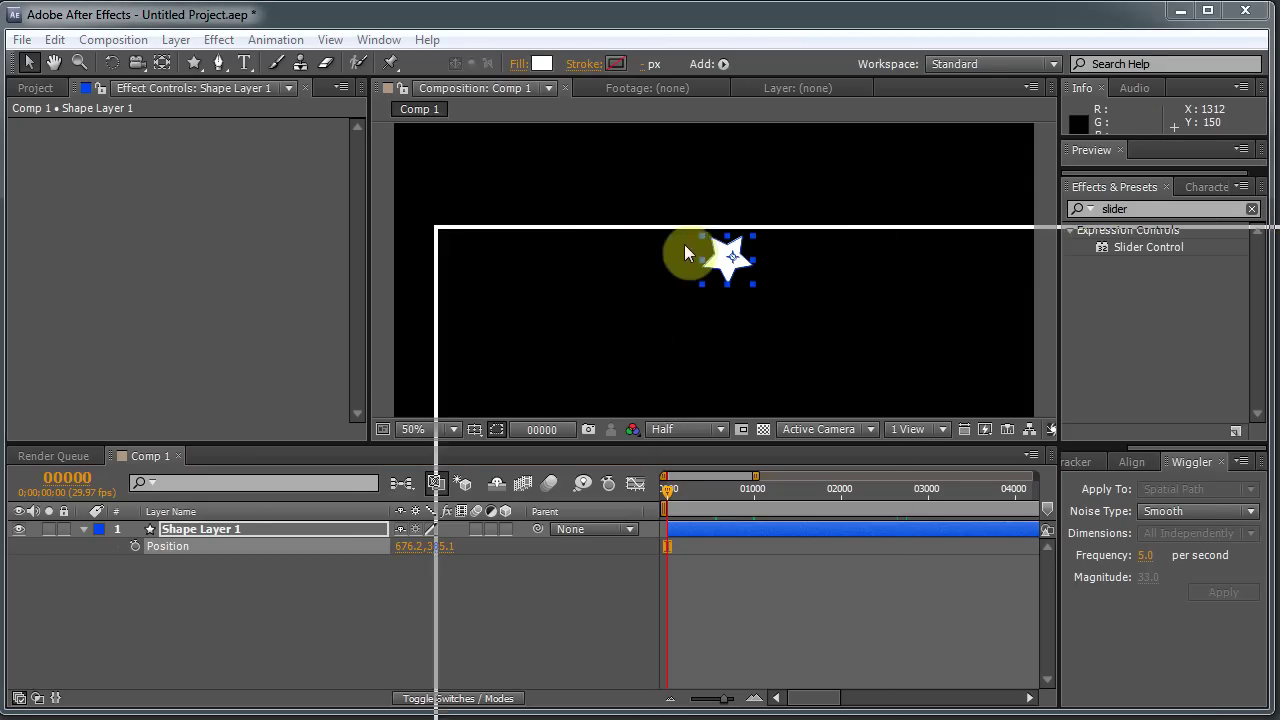
{"action": "key", "text": "alt+Tab"}
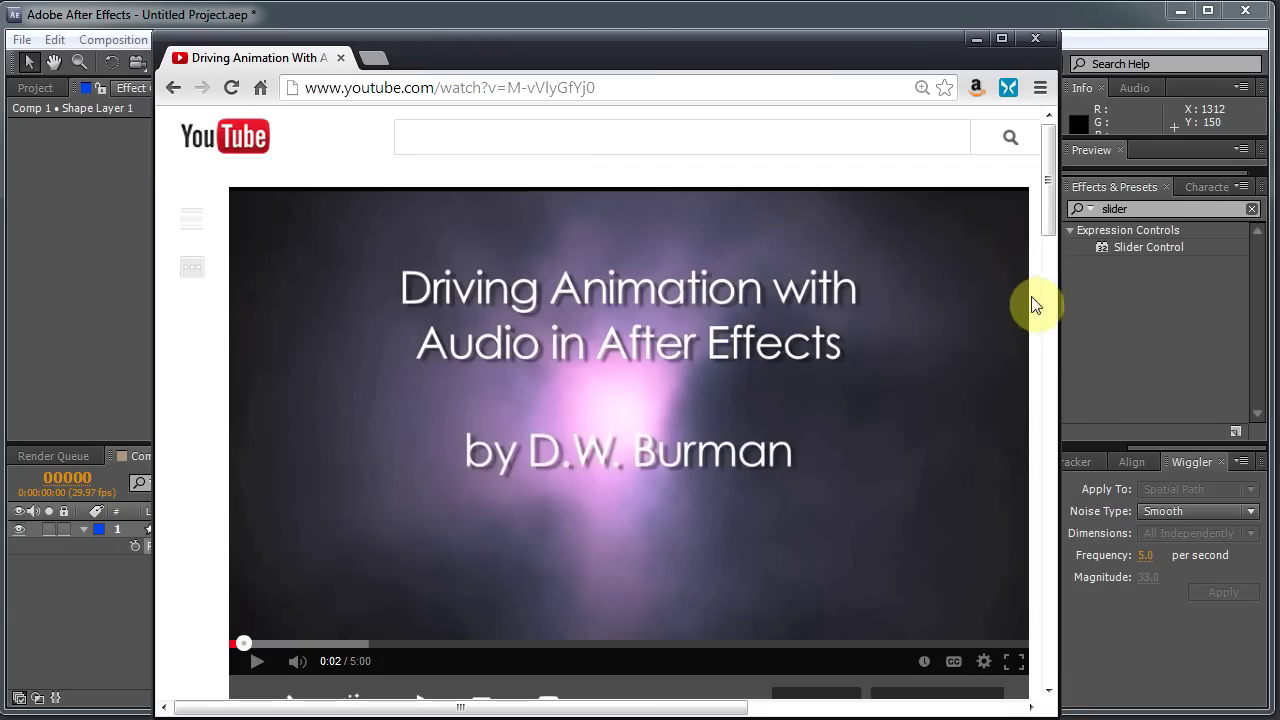
{"action": "left_click_drag", "start_coordinate": [1044, 200], "coordinate": [1072, 205]}
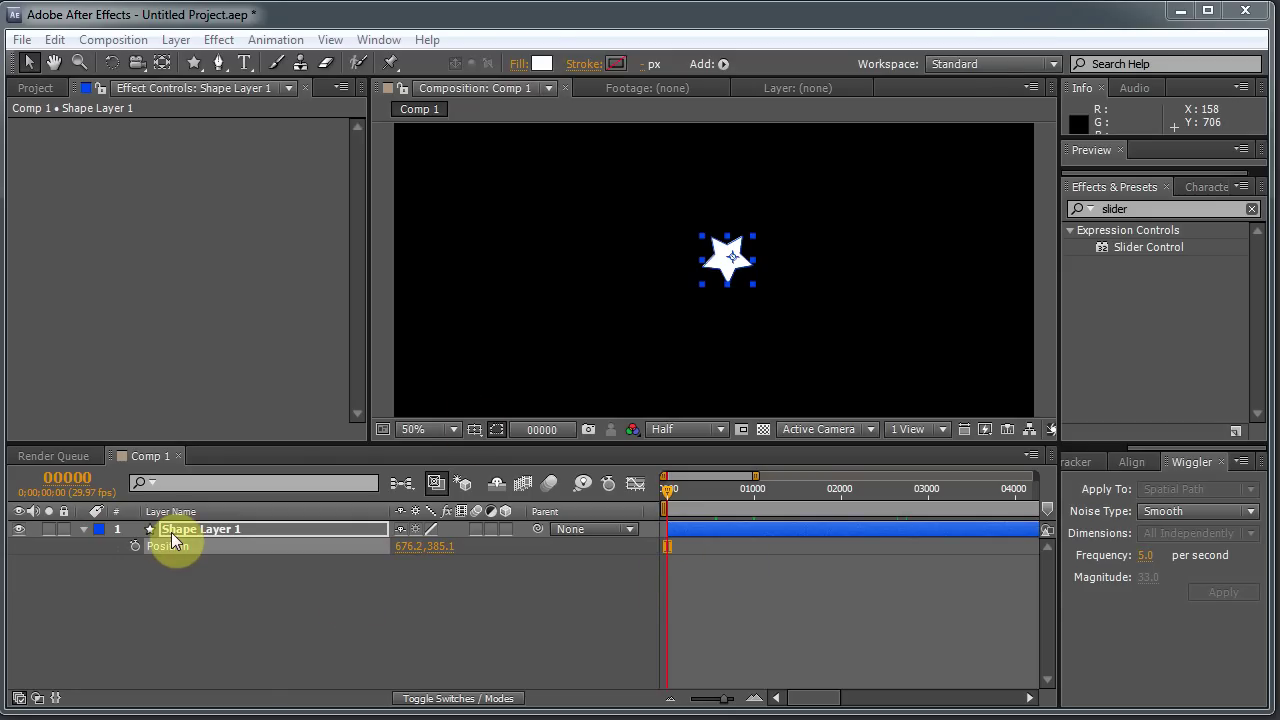
Step: Finish the rename and deselect the star layer
{"action": "left_click", "coordinate": [171, 620]}
{"action": "left_click", "coordinate": [203, 534]}
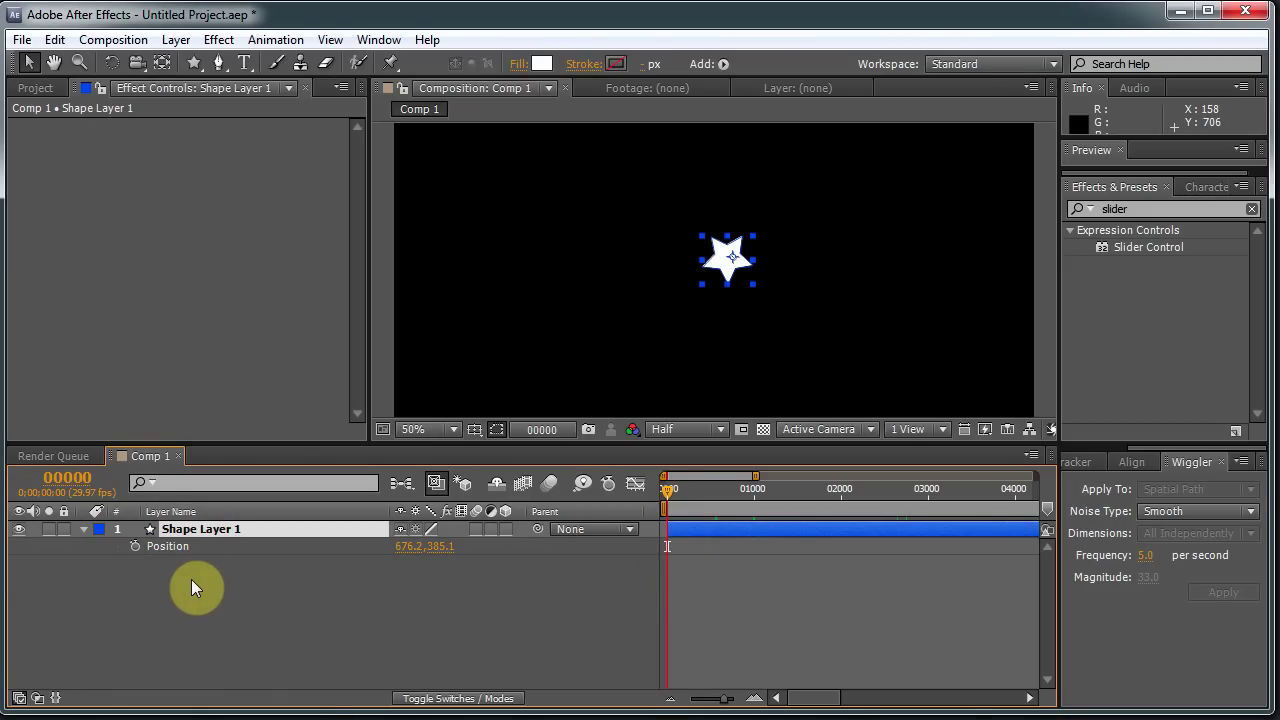
{"action": "left_click", "coordinate": [190, 578]}
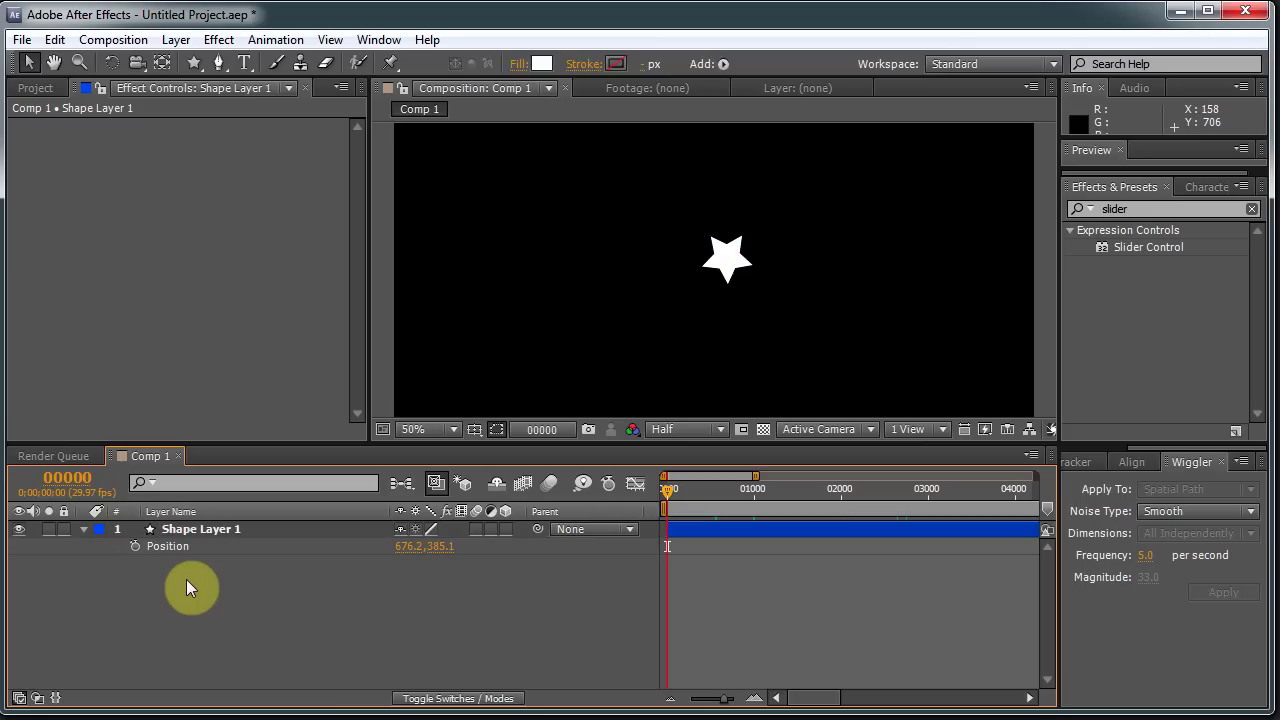
Step: Add the expression wiggle(5,35); to the star's Position and commit it
{"action": "left_click", "coordinate": [134, 546], "text": "alt"}
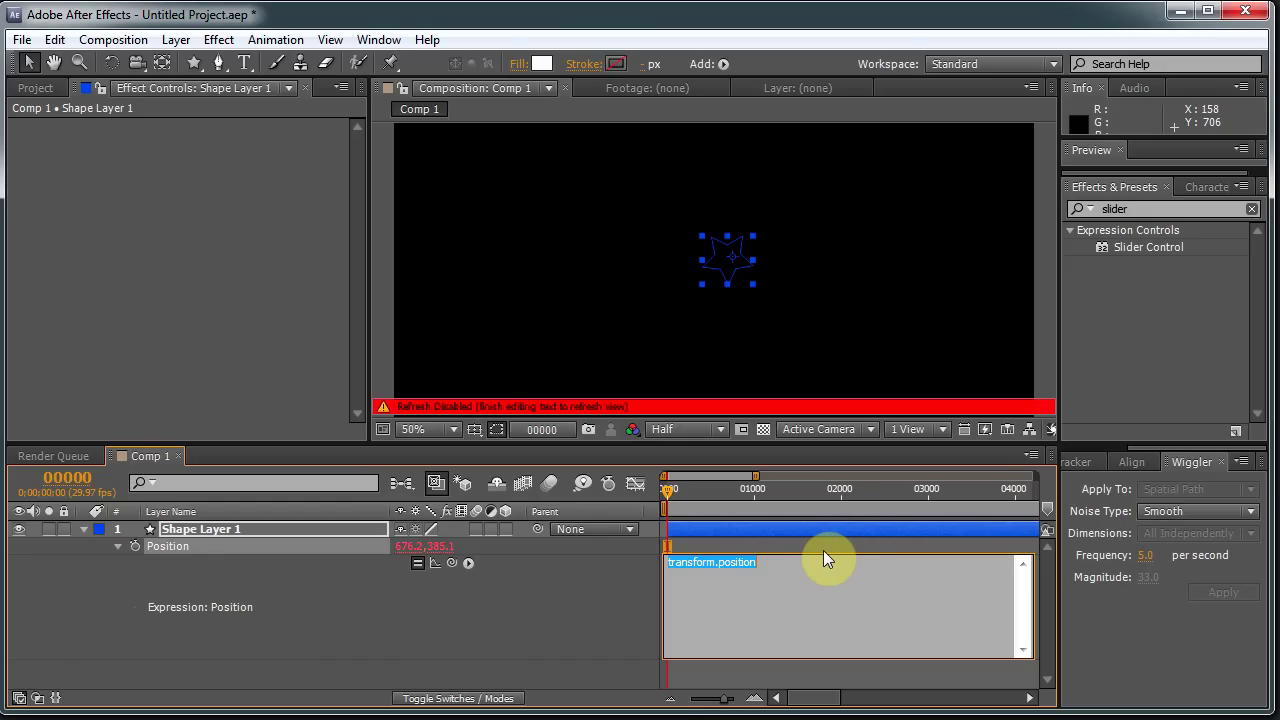
{"action": "type", "text": "wig"}
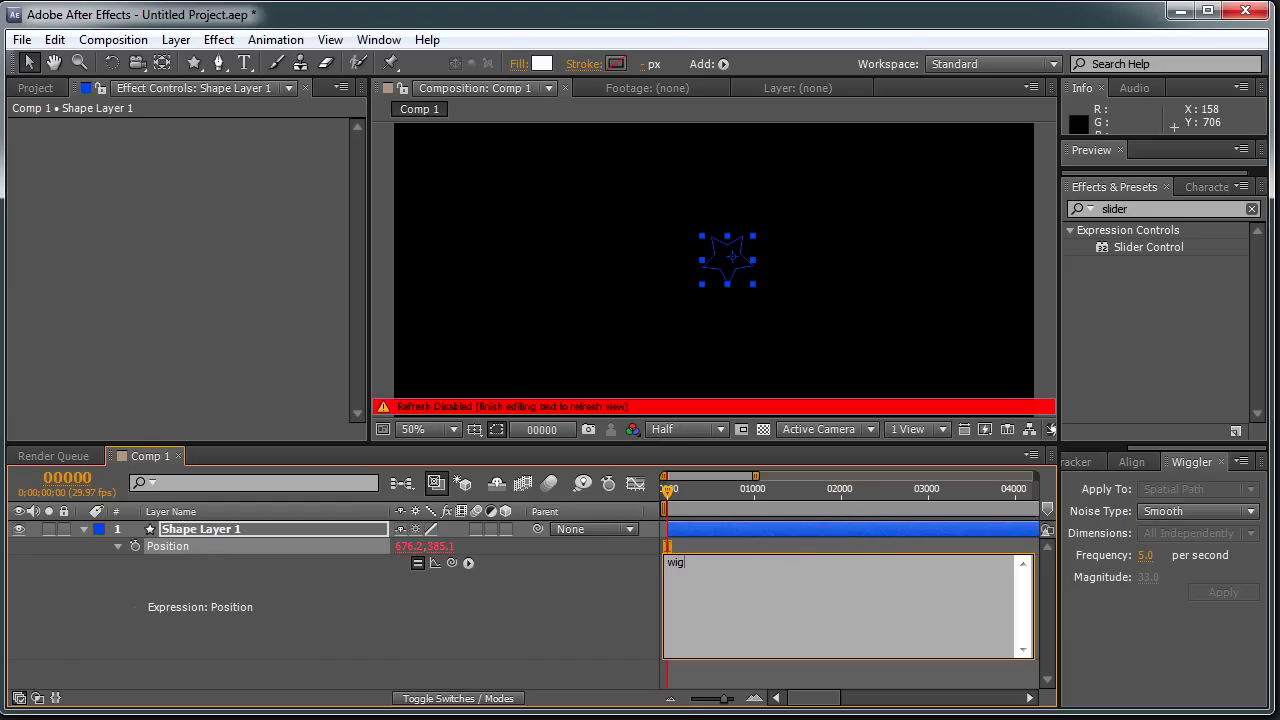
{"action": "type", "text": "gle(5,35);"}
{"action": "double_click", "coordinate": [705, 563]}
{"action": "left_click", "coordinate": [1212, 553]}
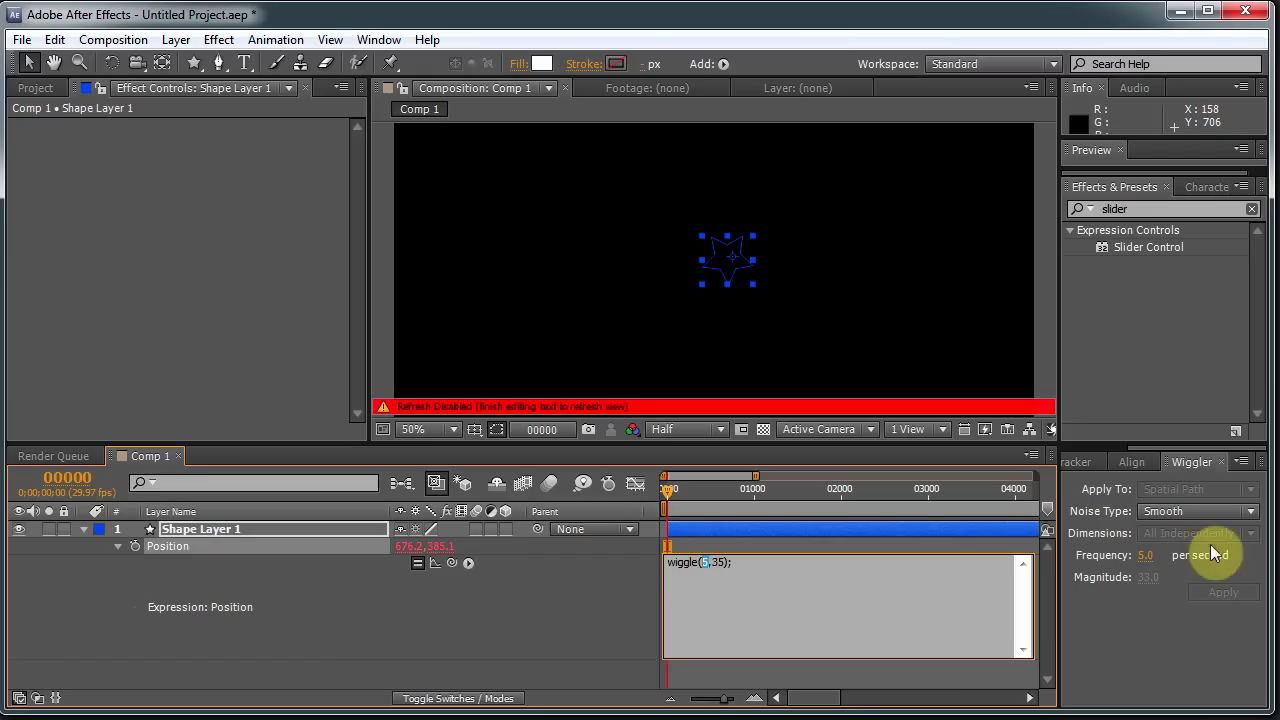
{"action": "double_click", "coordinate": [719, 565]}
{"action": "left_click", "coordinate": [223, 647]}
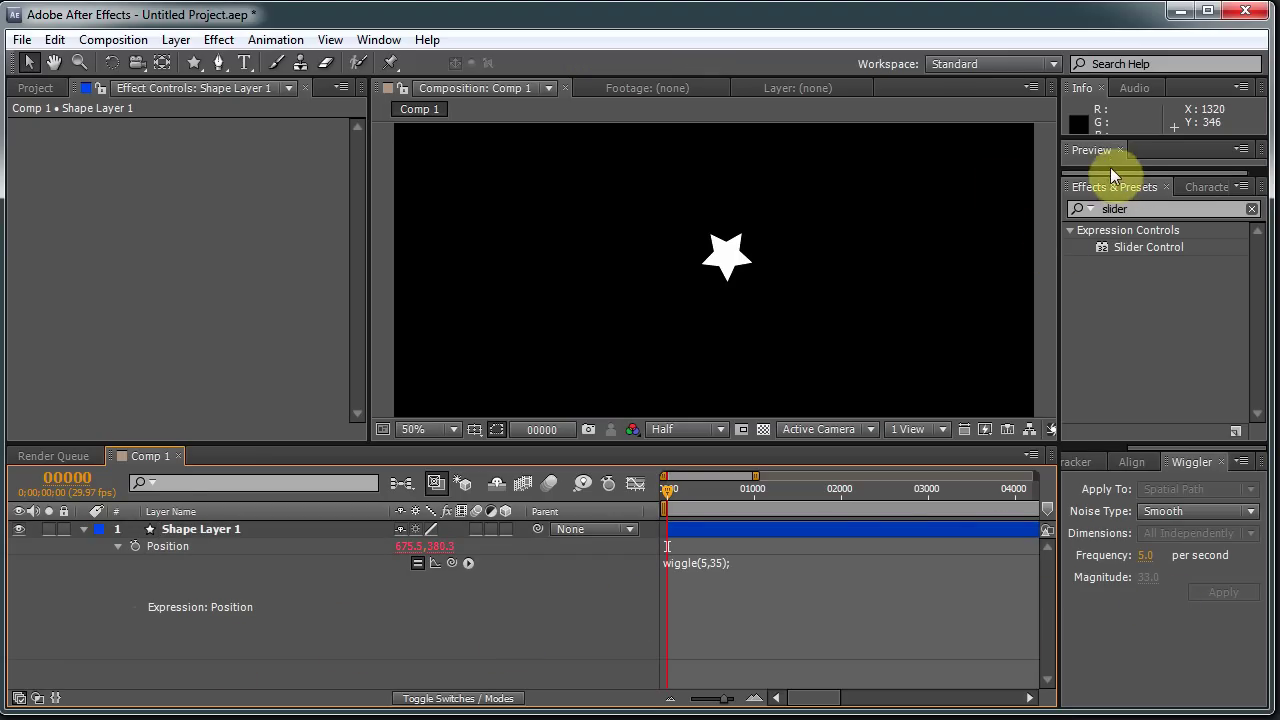
Step: Preview the wiggle, then change the expression's frequency from 5 to 10
{"action": "left_click_drag", "start_coordinate": [1110, 169], "coordinate": [1110, 265]}
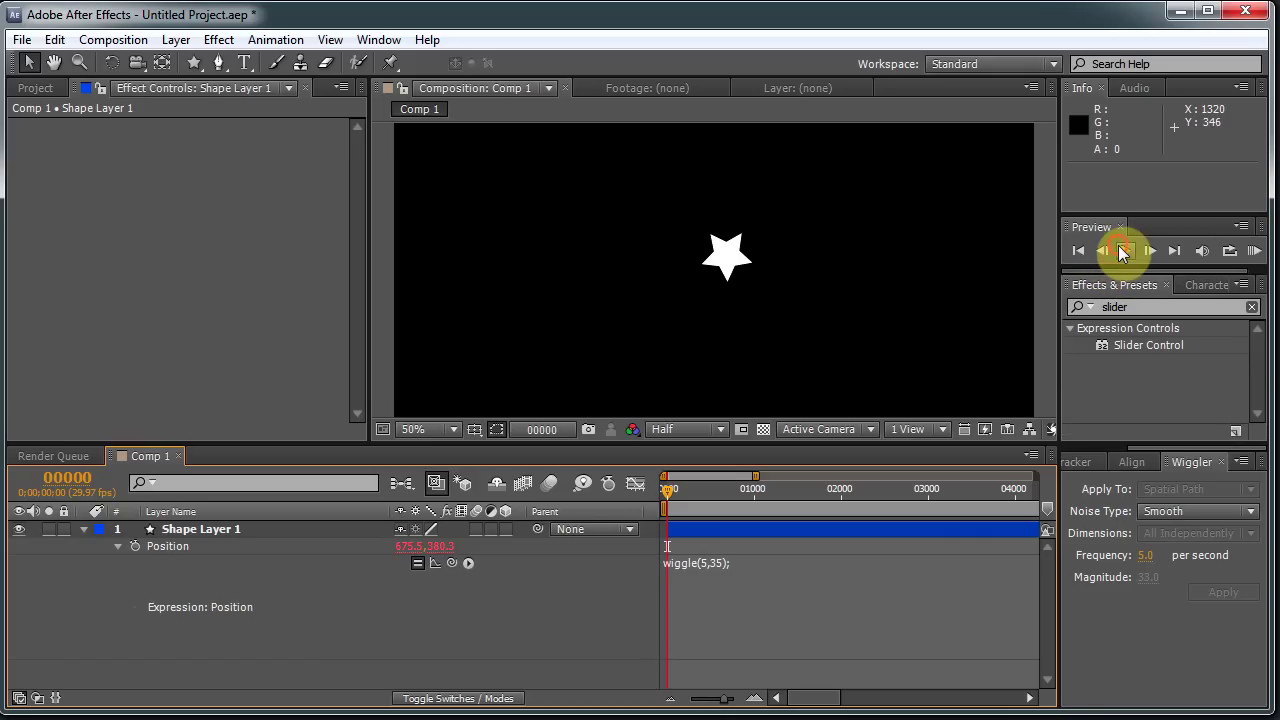
{"action": "left_click", "coordinate": [1124, 251]}
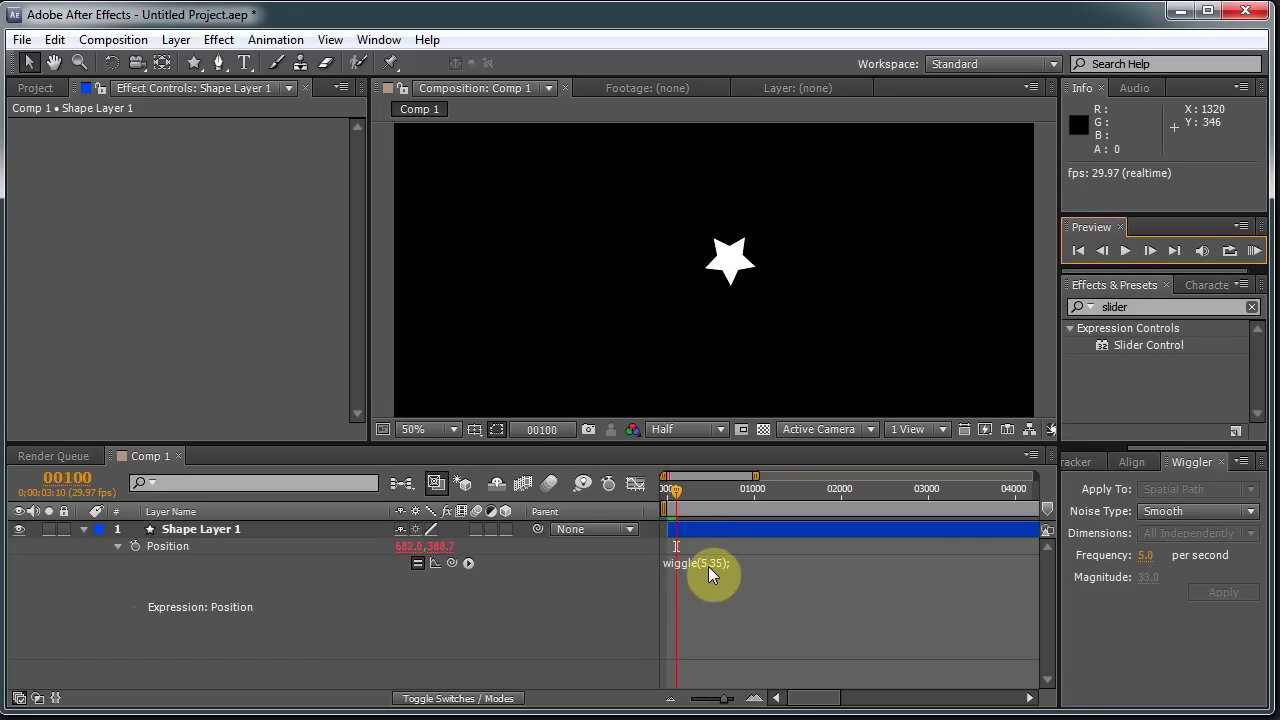
{"action": "left_click", "coordinate": [708, 565]}
{"action": "double_click", "coordinate": [708, 565]}
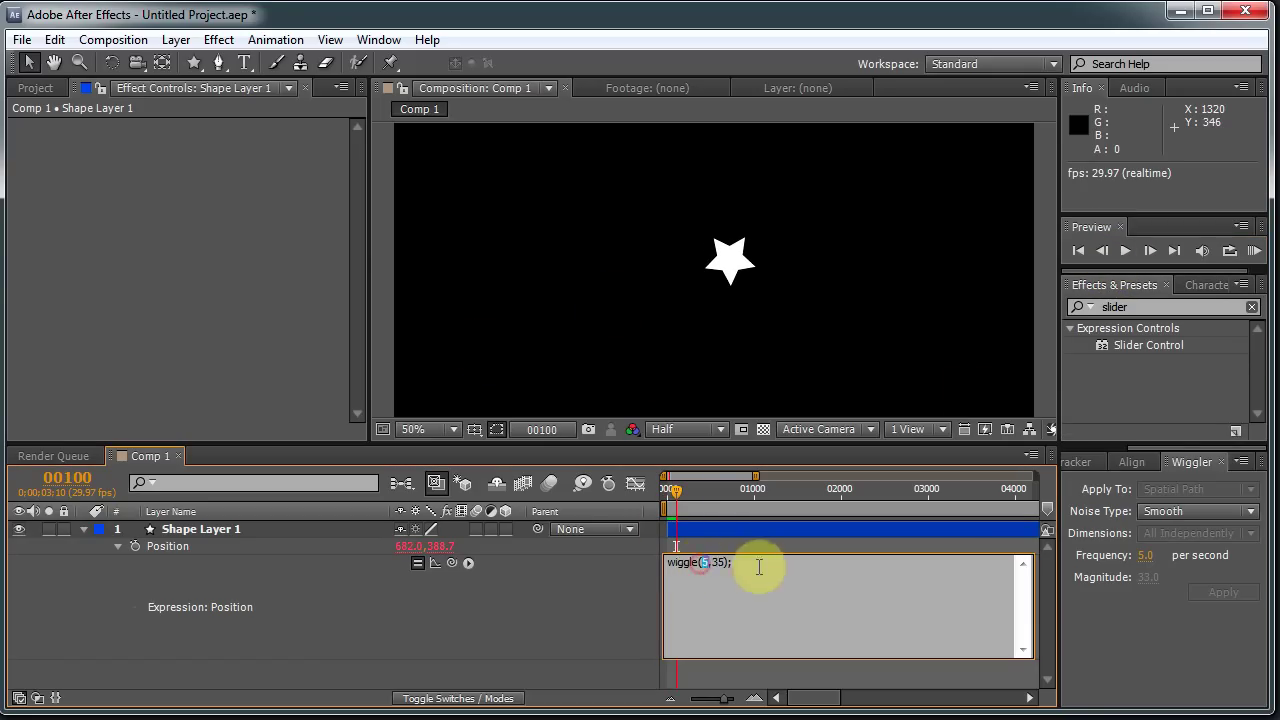
{"action": "type", "text": "10"}
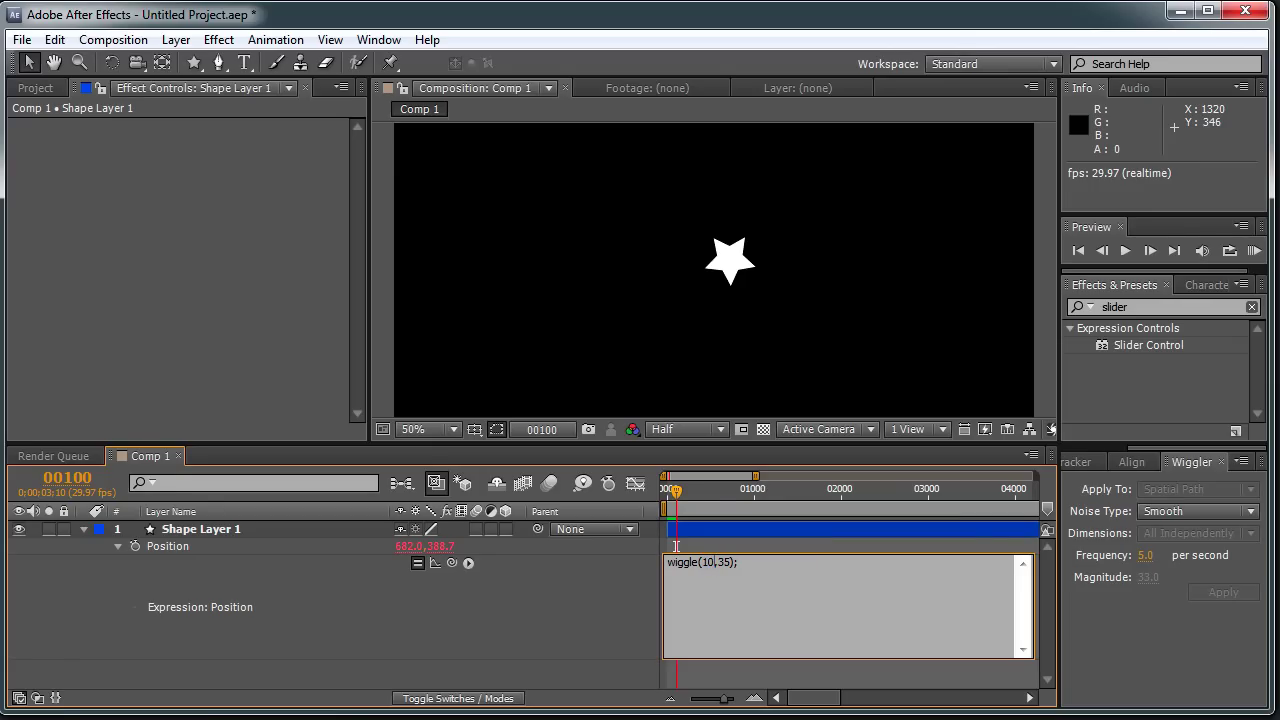
{"action": "key", "text": "Return"}
{"action": "key", "text": "BackSpace"}
{"action": "left_click", "coordinate": [504, 627]}
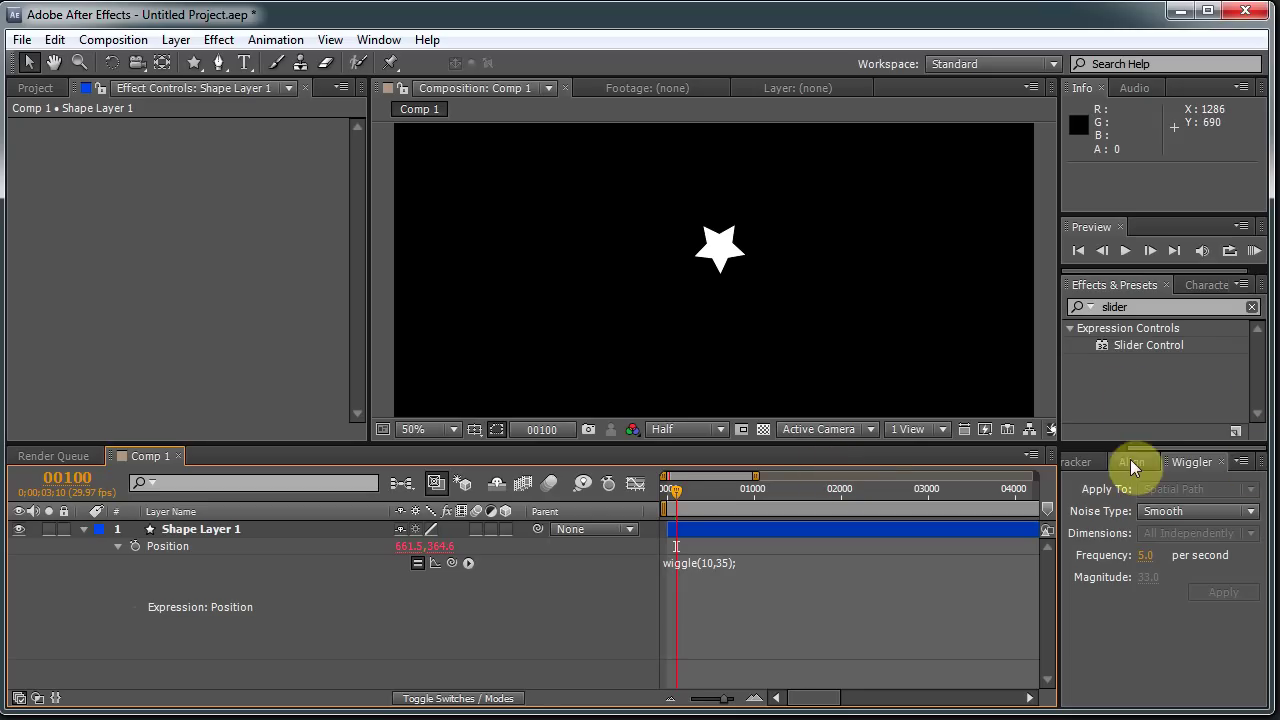
Step: Preview the star wiggling at frequency 10 and close the expression editor
{"action": "left_click", "coordinate": [1128, 250]}
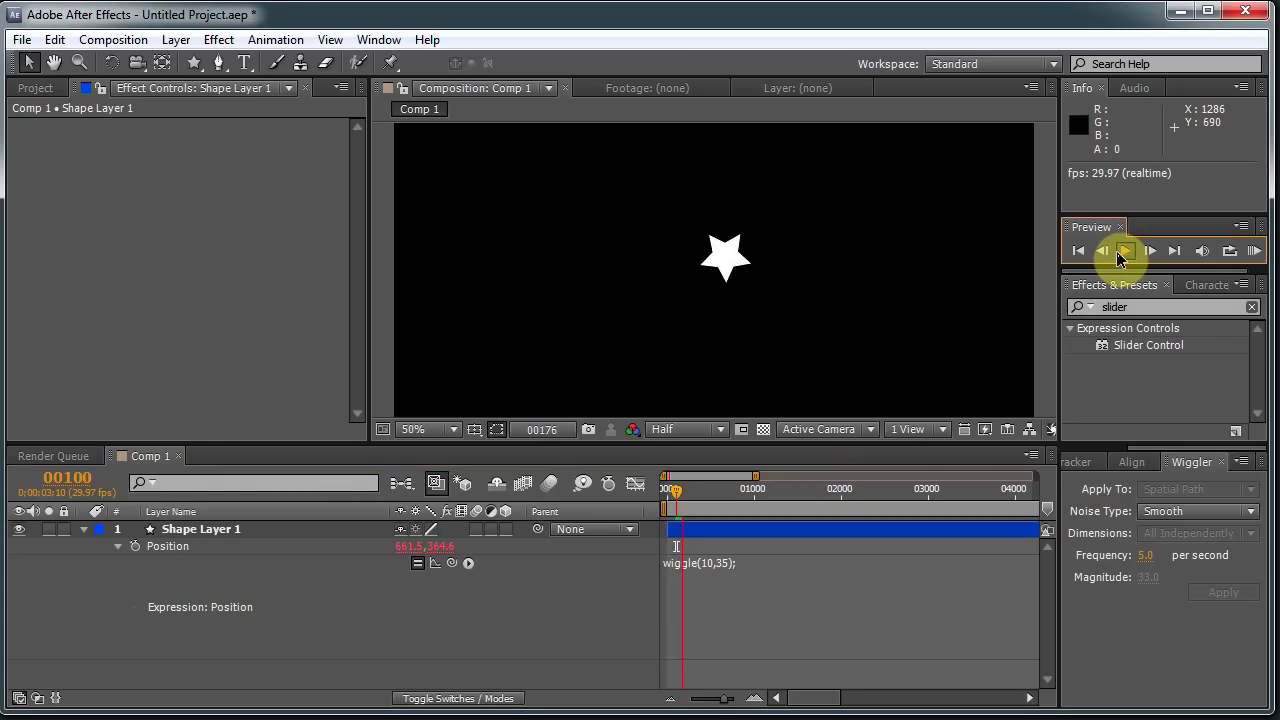
{"action": "left_click", "coordinate": [1125, 251]}
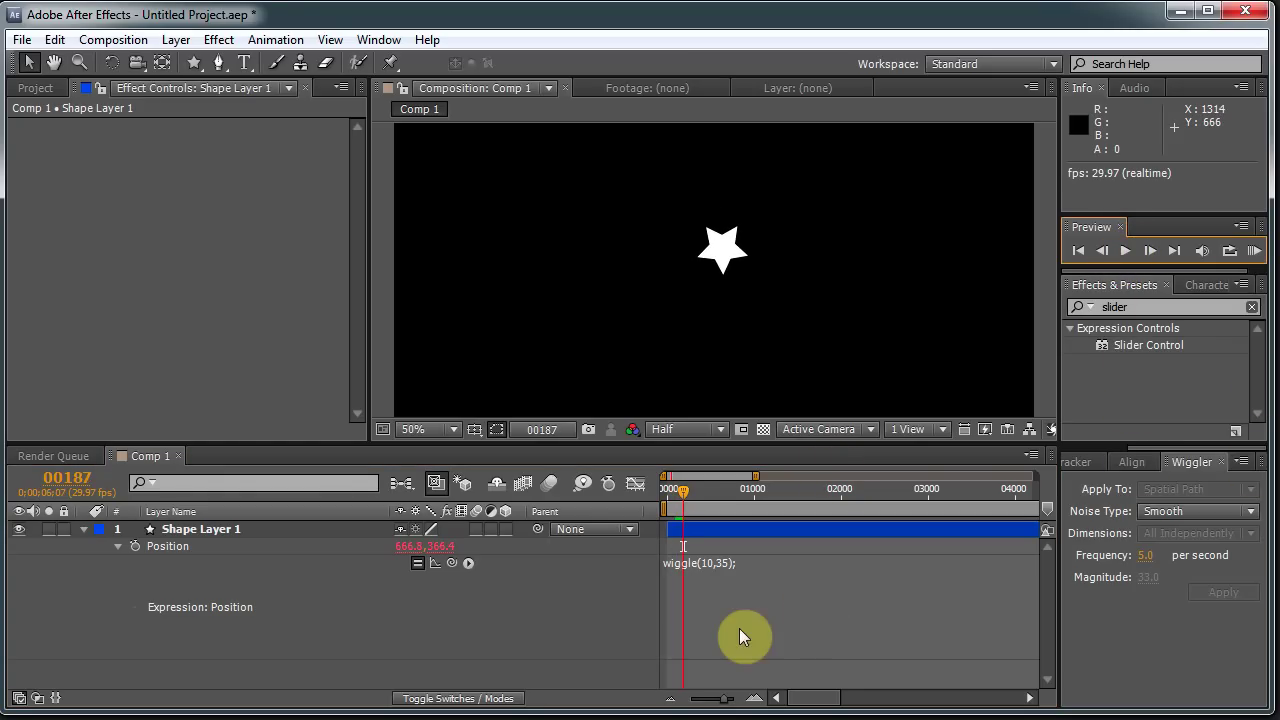
{"action": "left_click", "coordinate": [740, 629]}
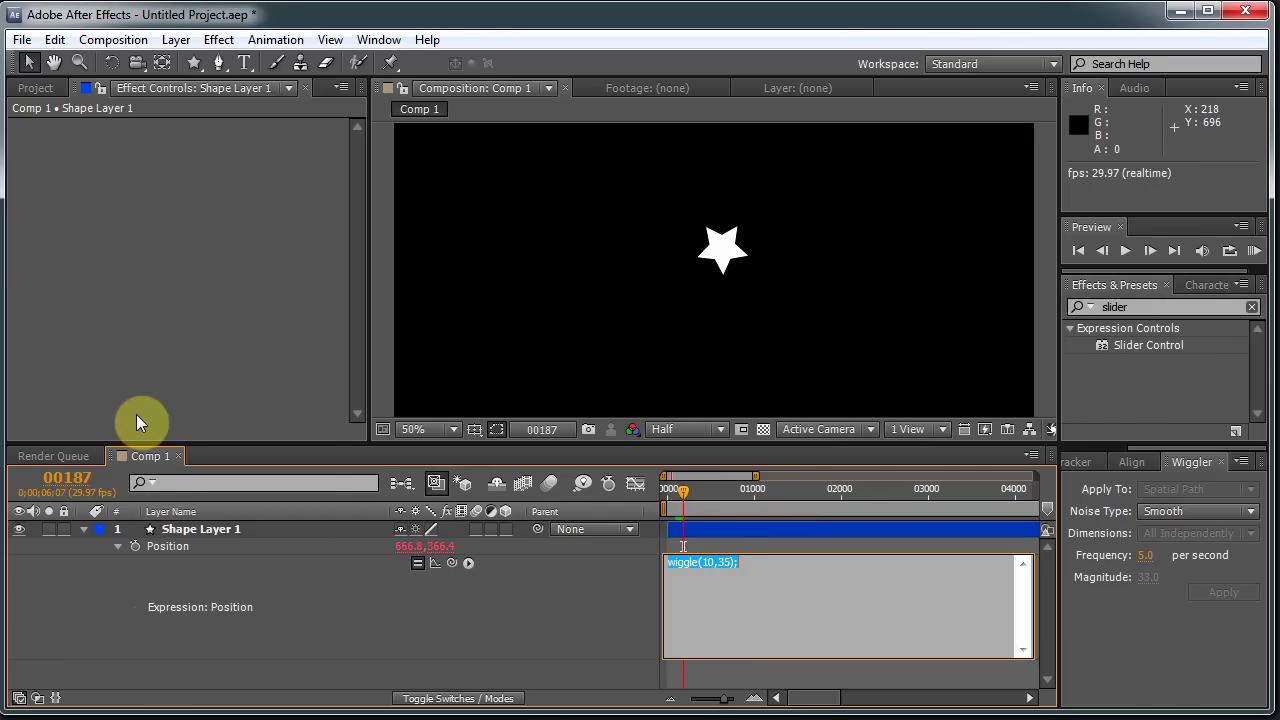
{"action": "left_click", "coordinate": [723, 600]}
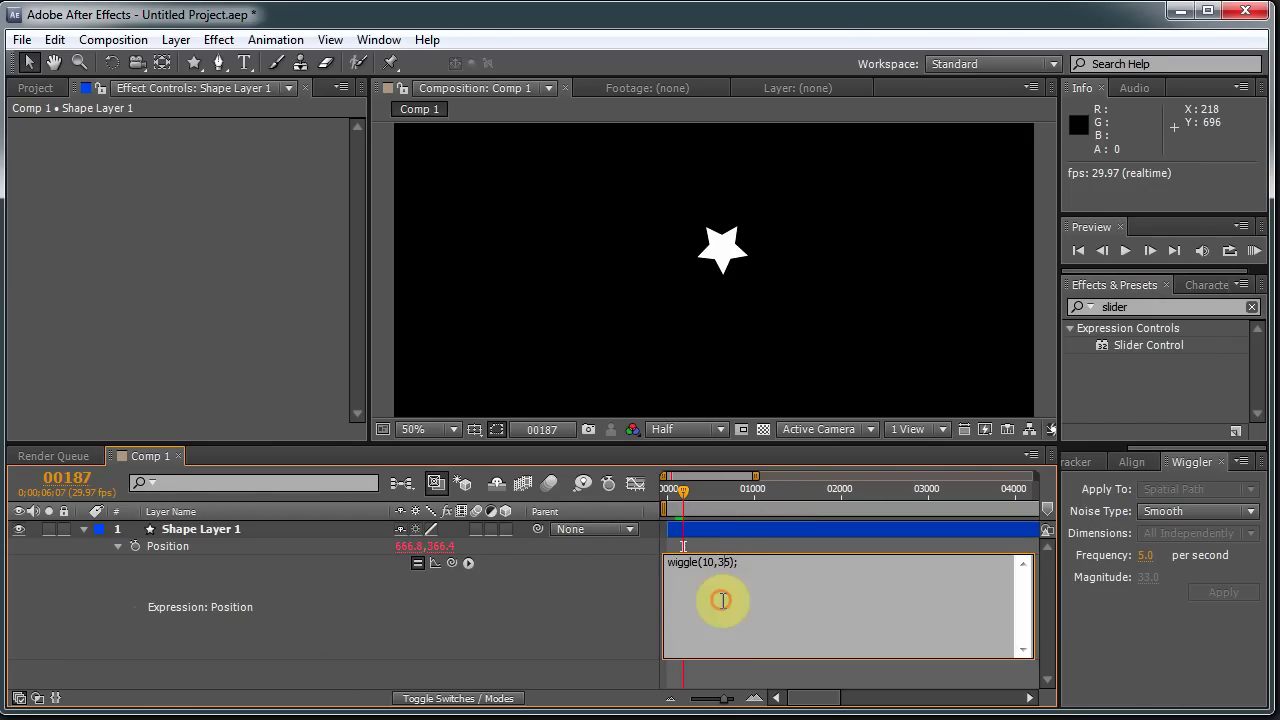
{"action": "left_click", "coordinate": [333, 659]}
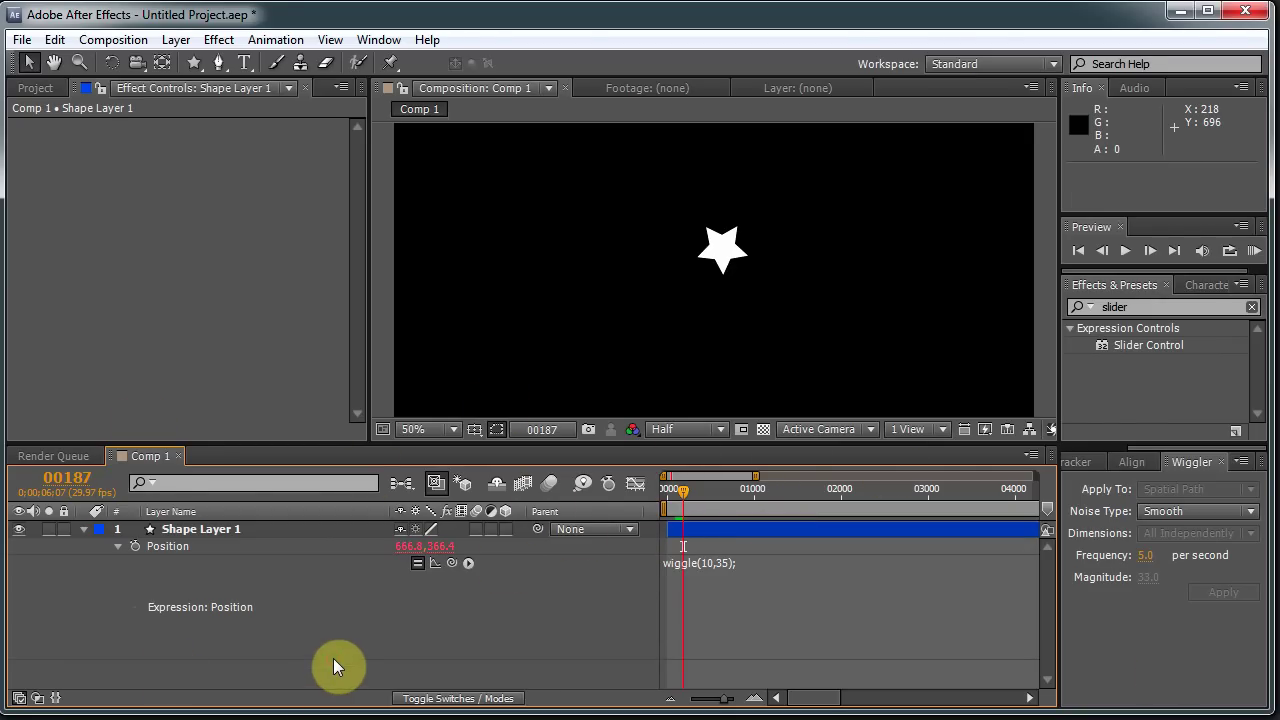
{"action": "left_click", "coordinate": [222, 40]}
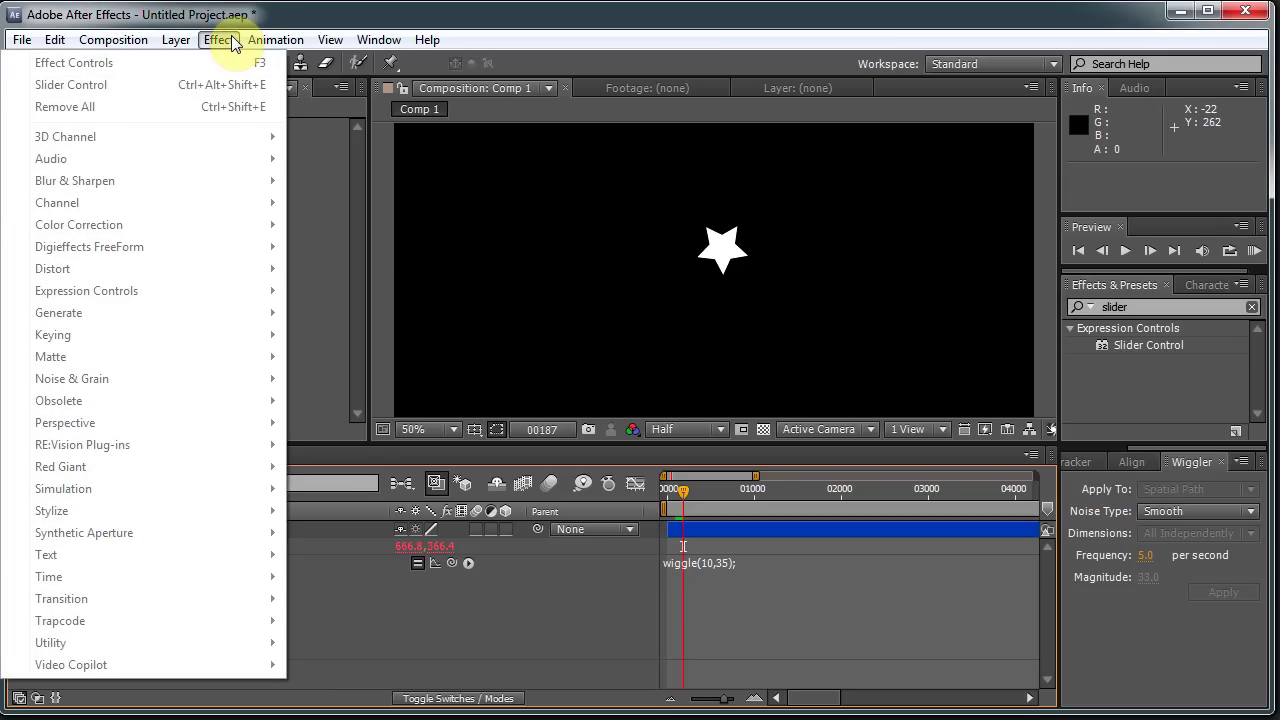
Step: Add a Null Object layer via Layer > New and name it wiggleControl
{"action": "mouse_move", "coordinate": [252, 44]}
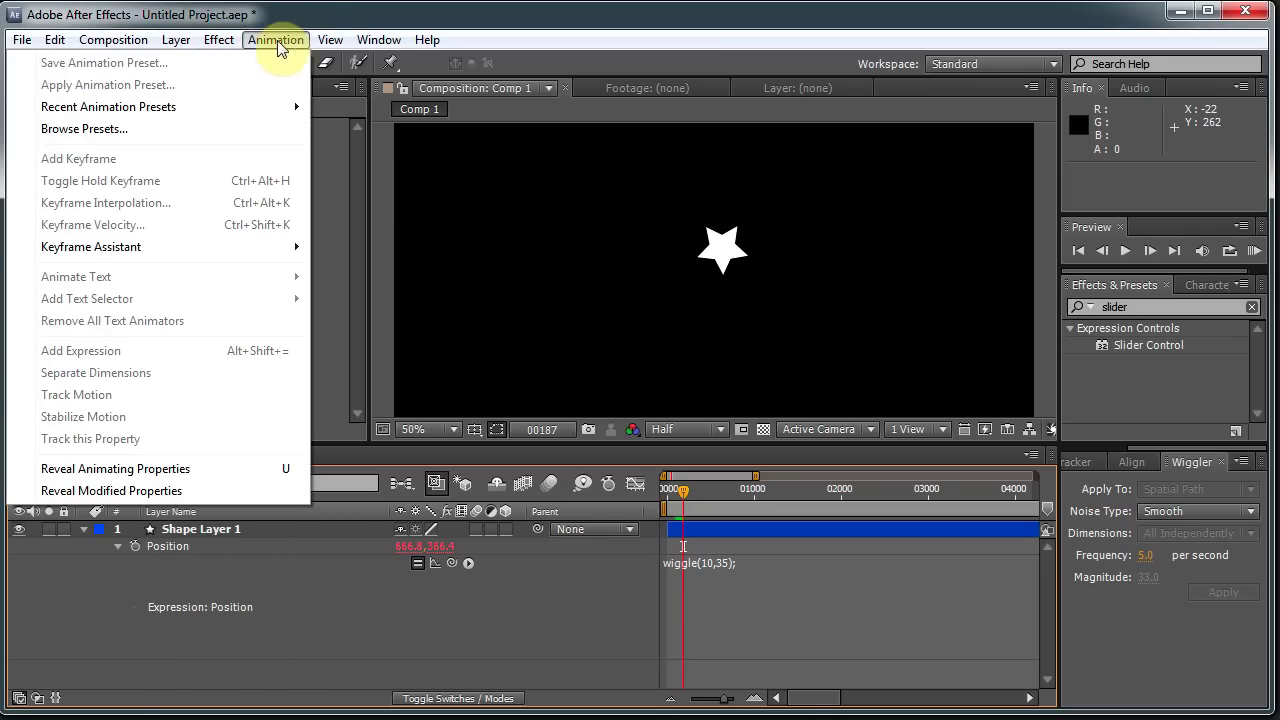
{"action": "mouse_move", "coordinate": [332, 40]}
{"action": "mouse_move", "coordinate": [175, 48]}
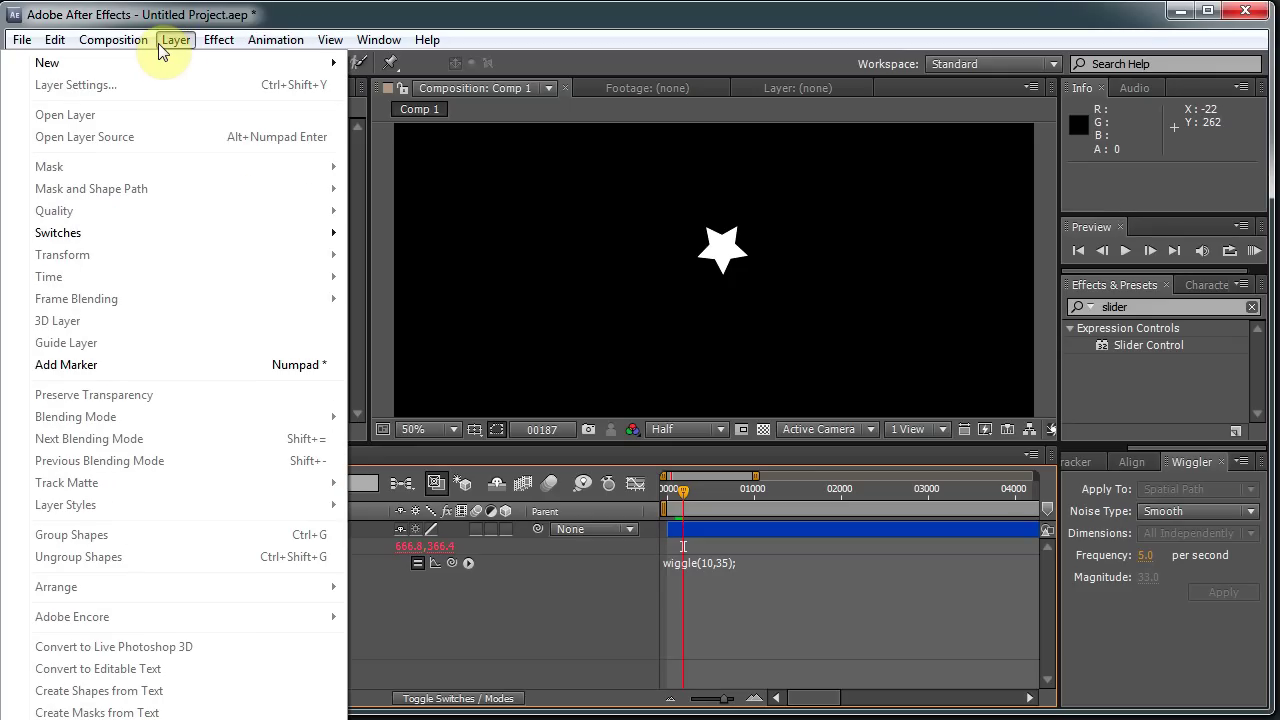
{"action": "mouse_move", "coordinate": [240, 62]}
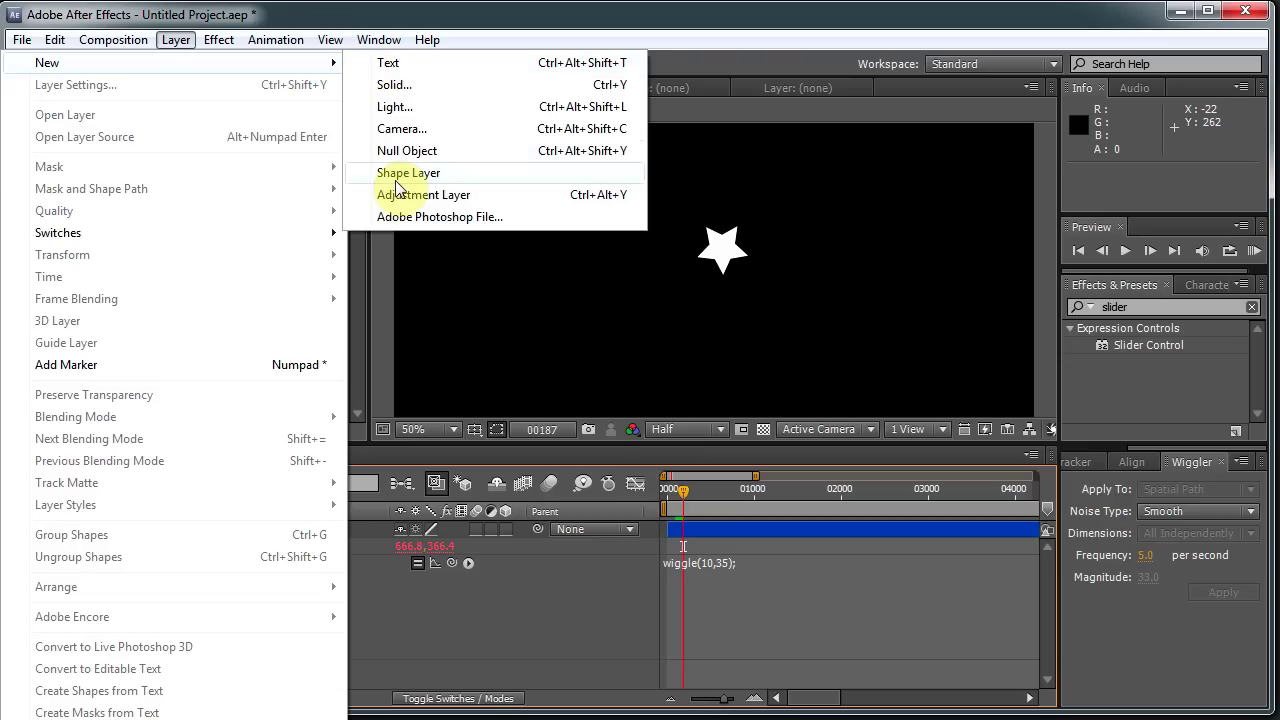
{"action": "left_click", "coordinate": [404, 151]}
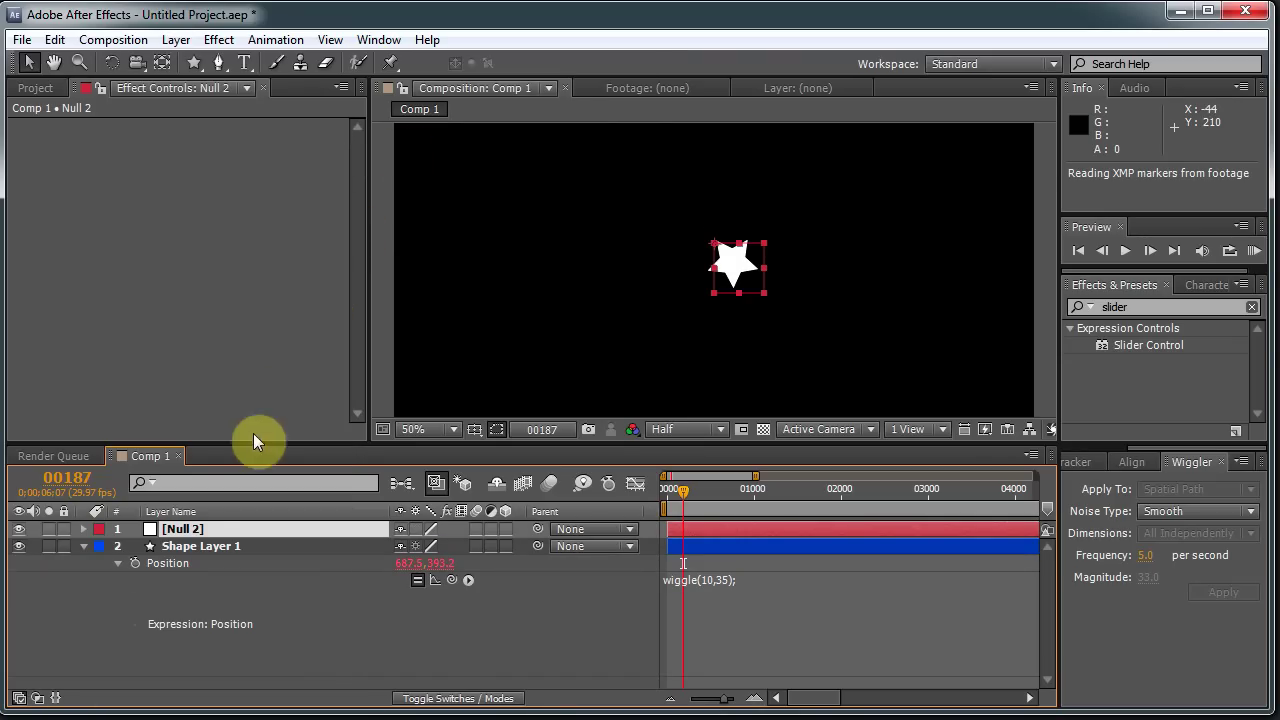
{"action": "key", "text": "Return"}
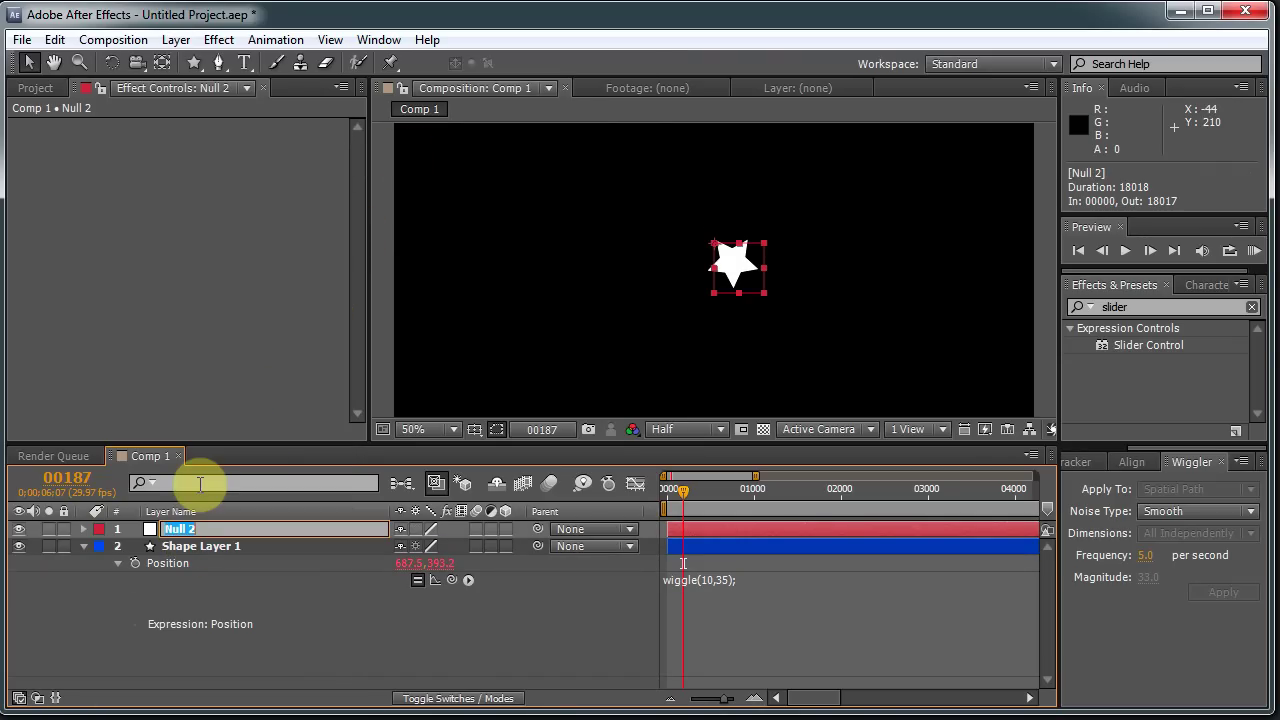
{"action": "type", "text": "wigg"}
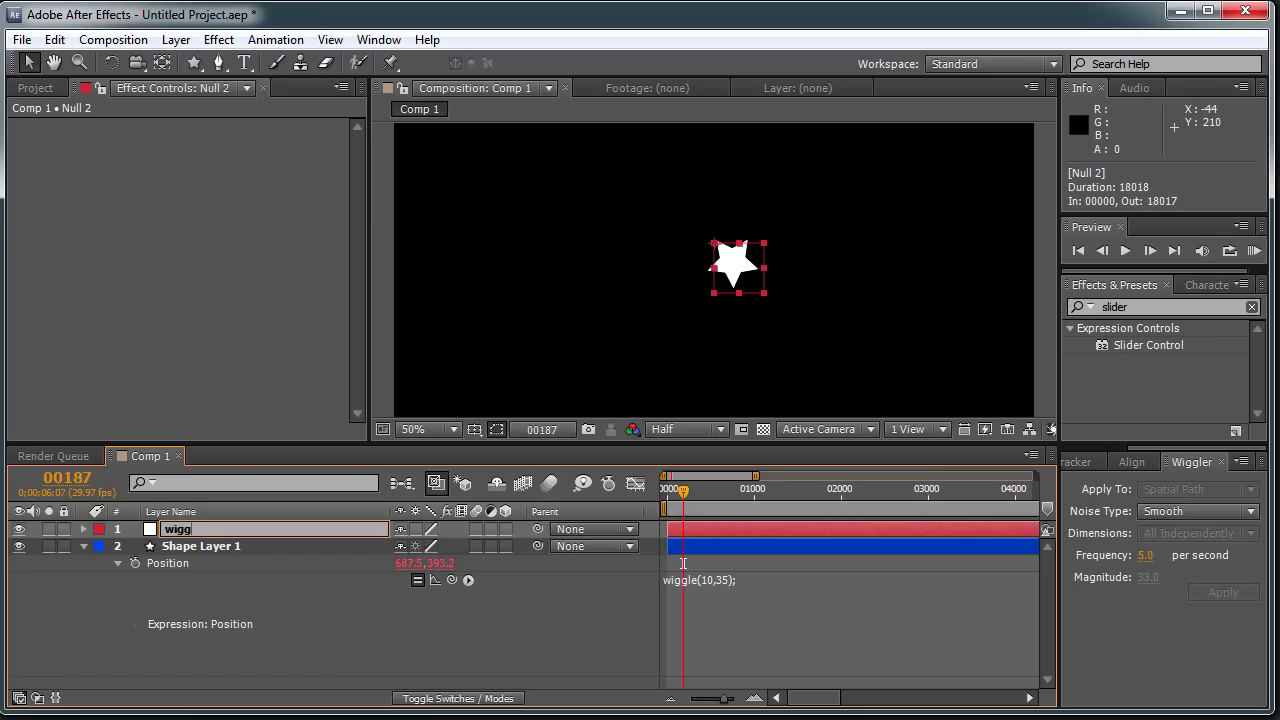
{"action": "type", "text": "leControl"}
{"action": "key", "text": "Return"}
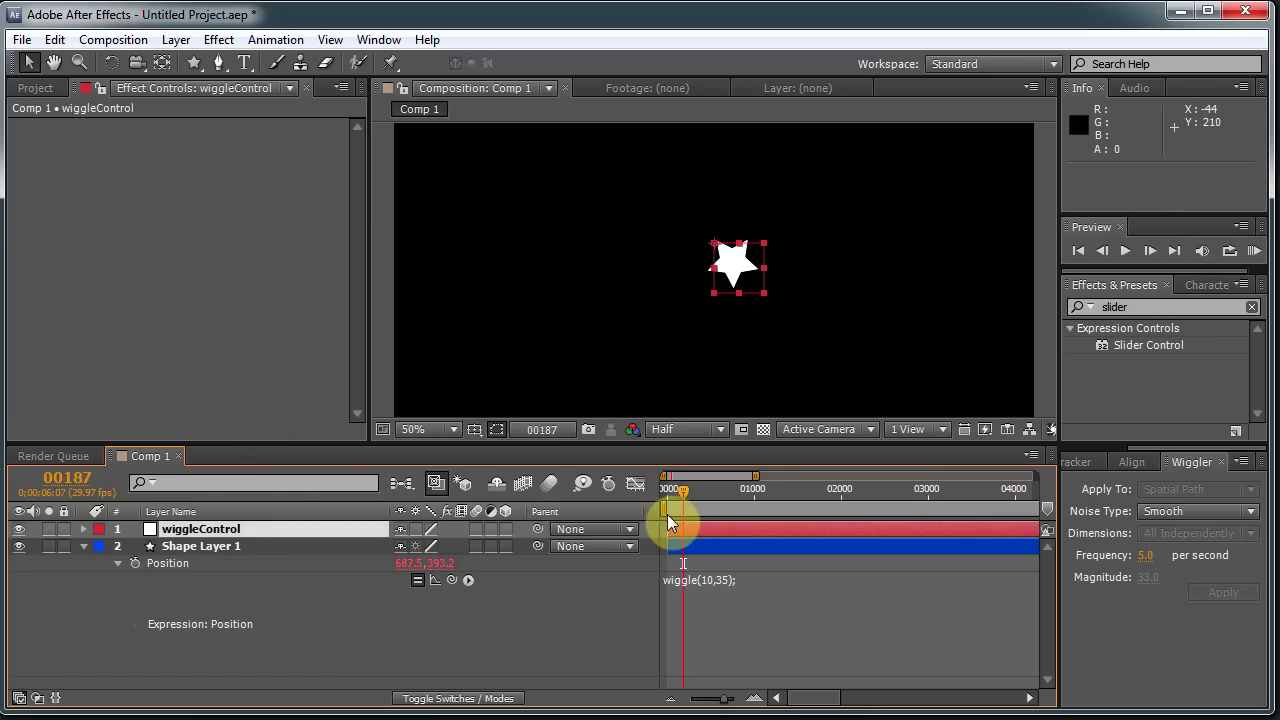
Step: Drag two Slider Control effects from Effects & Presets onto wiggleControl
{"action": "left_click", "coordinate": [1139, 309]}
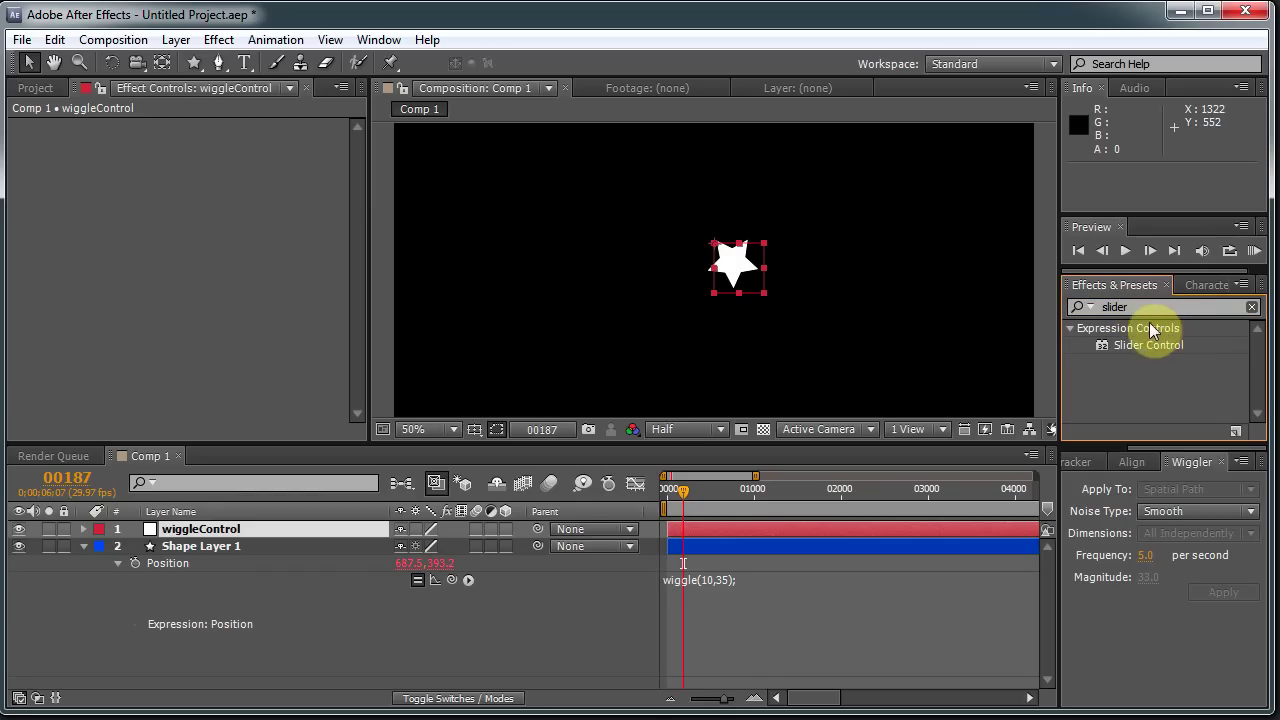
{"action": "left_click_drag", "start_coordinate": [1133, 341], "coordinate": [191, 197]}
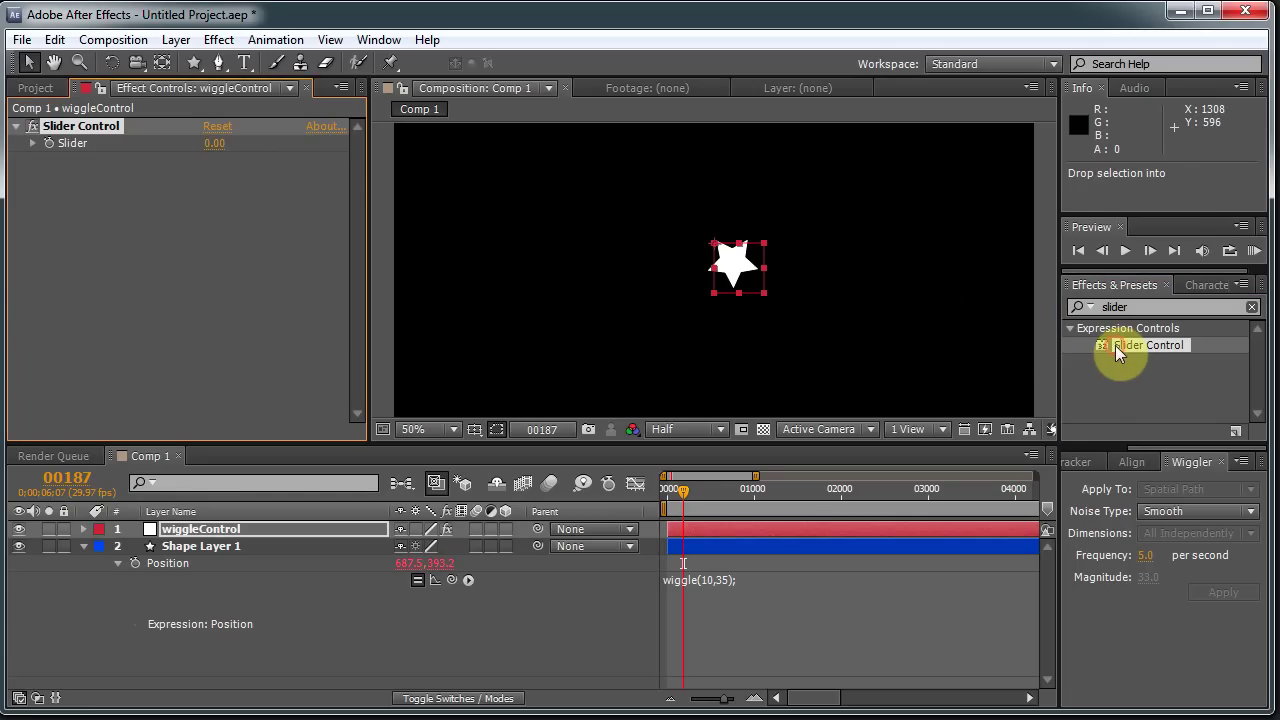
{"action": "left_click_drag", "start_coordinate": [1116, 345], "coordinate": [103, 383]}
Step: Rename the first slider effect to SliderFreq
{"action": "left_click", "coordinate": [86, 126]}
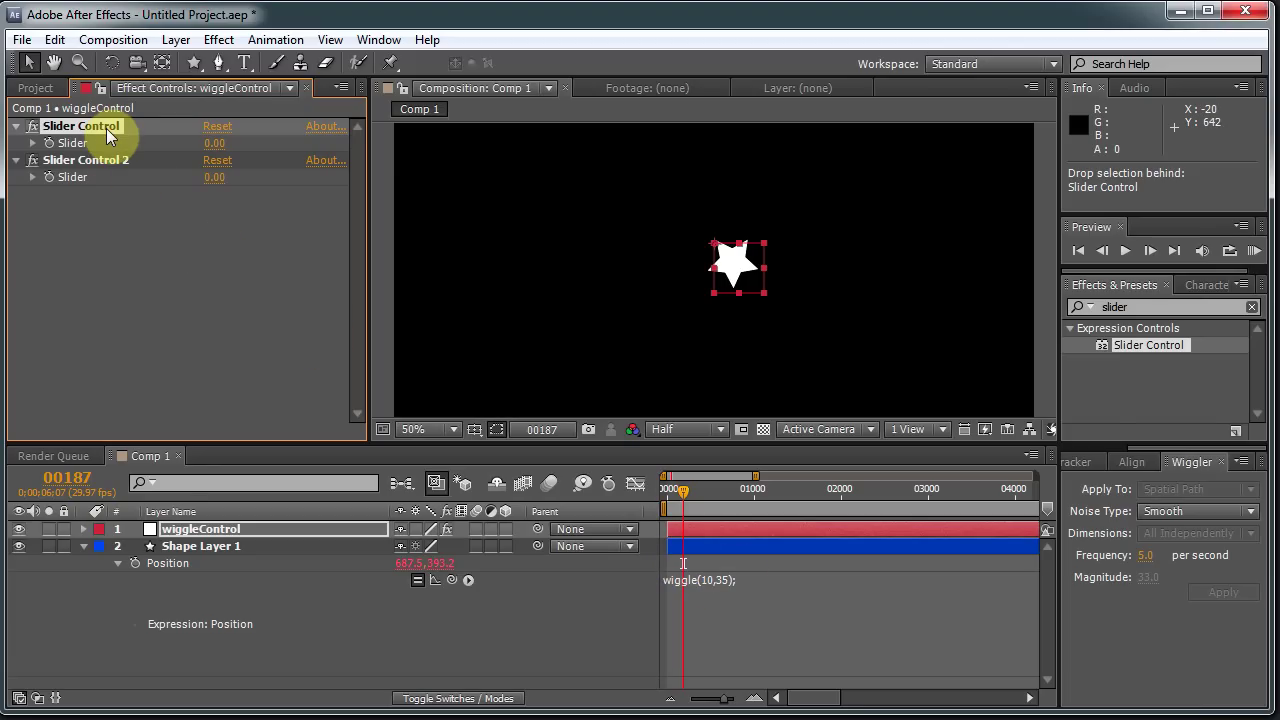
{"action": "key", "text": "Return"}
{"action": "key", "text": "End"}
{"action": "key", "text": "BackSpace"}
{"action": "key", "text": "BackSpace"}
{"action": "key", "text": "BackSpace"}
{"action": "key", "text": "BackSpace"}
{"action": "key", "text": "BackSpace"}
{"action": "key", "text": "BackSpace"}
{"action": "key", "text": "BackSpace"}
{"action": "key", "text": "BackSpace"}
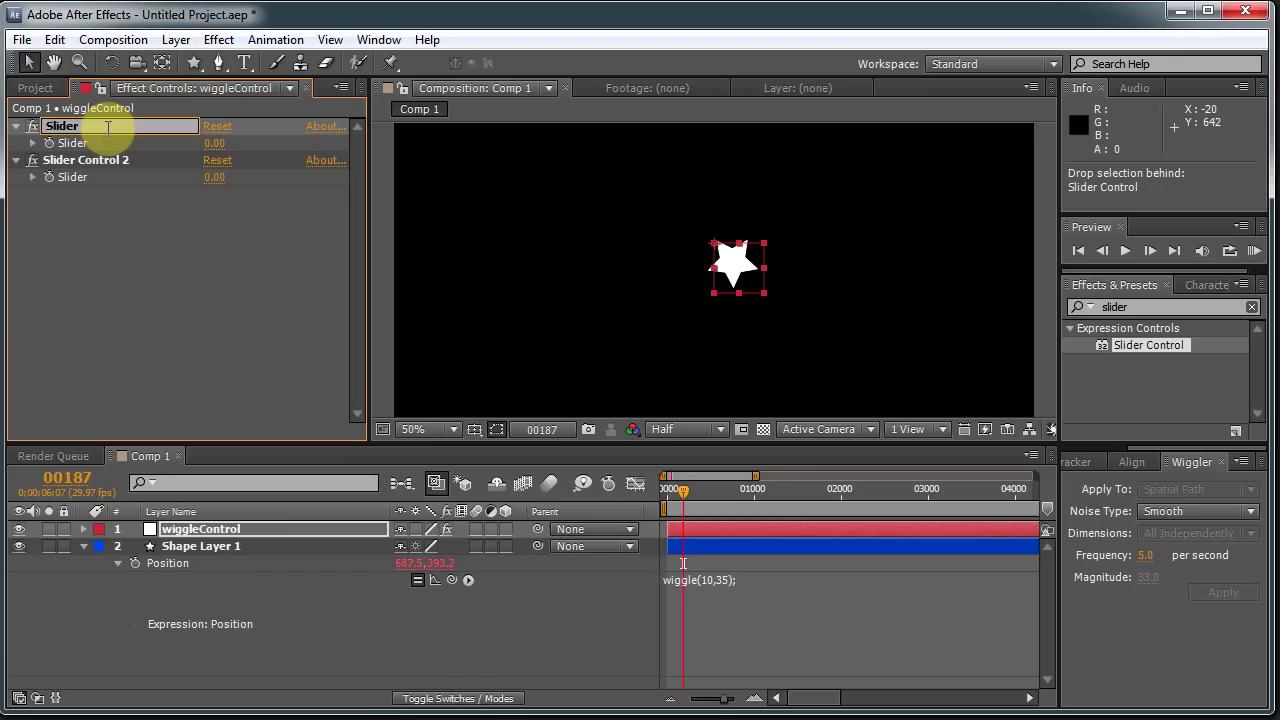
{"action": "type", "text": "Freq"}
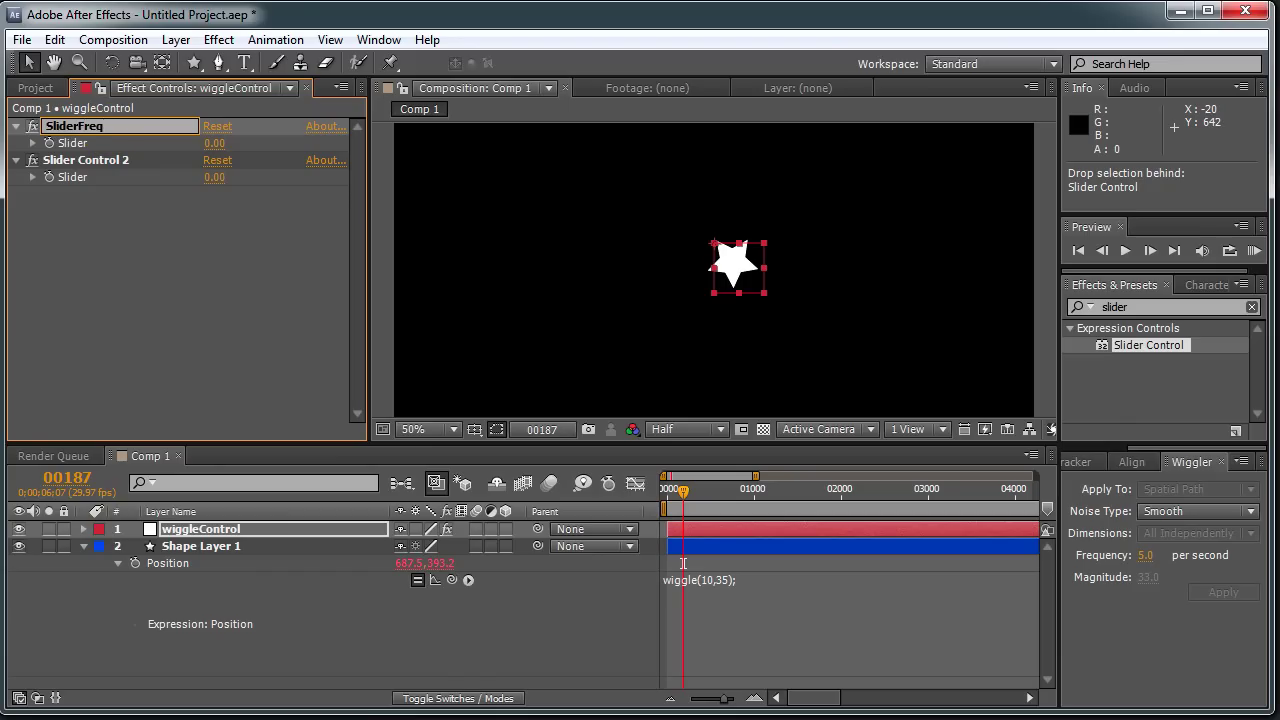
Step: Rename the second slider effect to SliderMag
{"action": "left_click", "coordinate": [91, 158]}
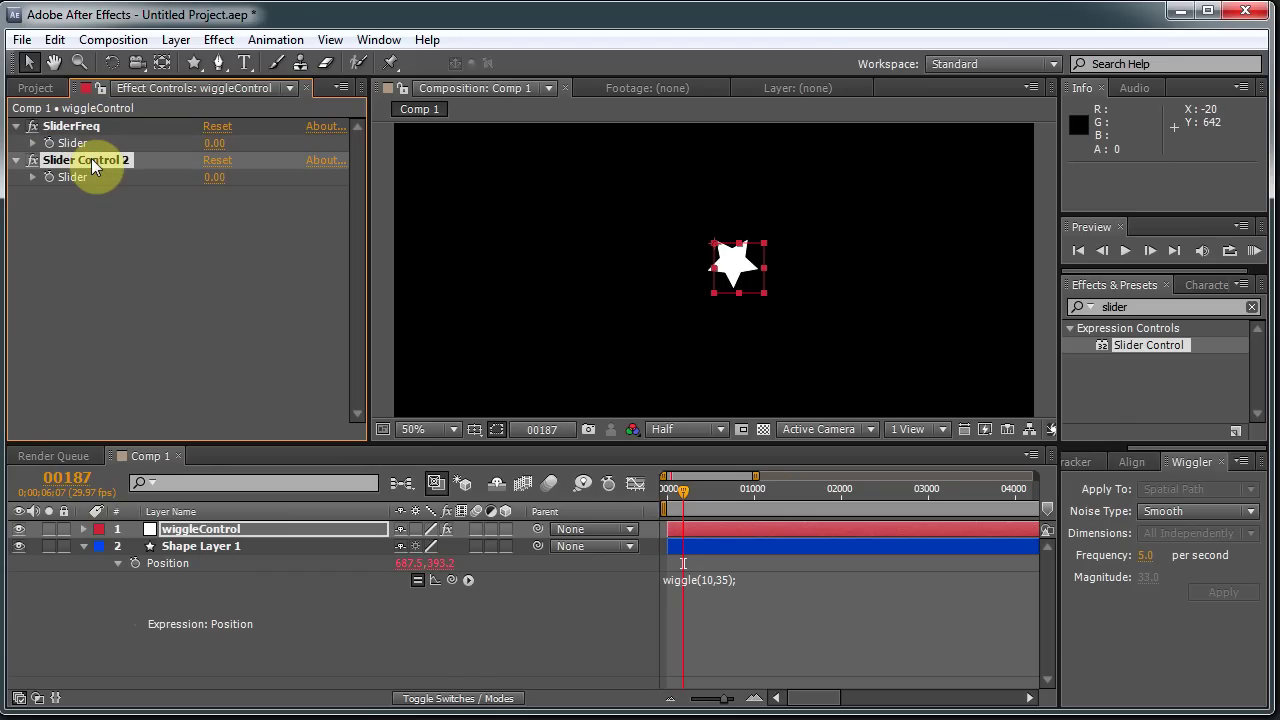
{"action": "key", "text": "Return"}
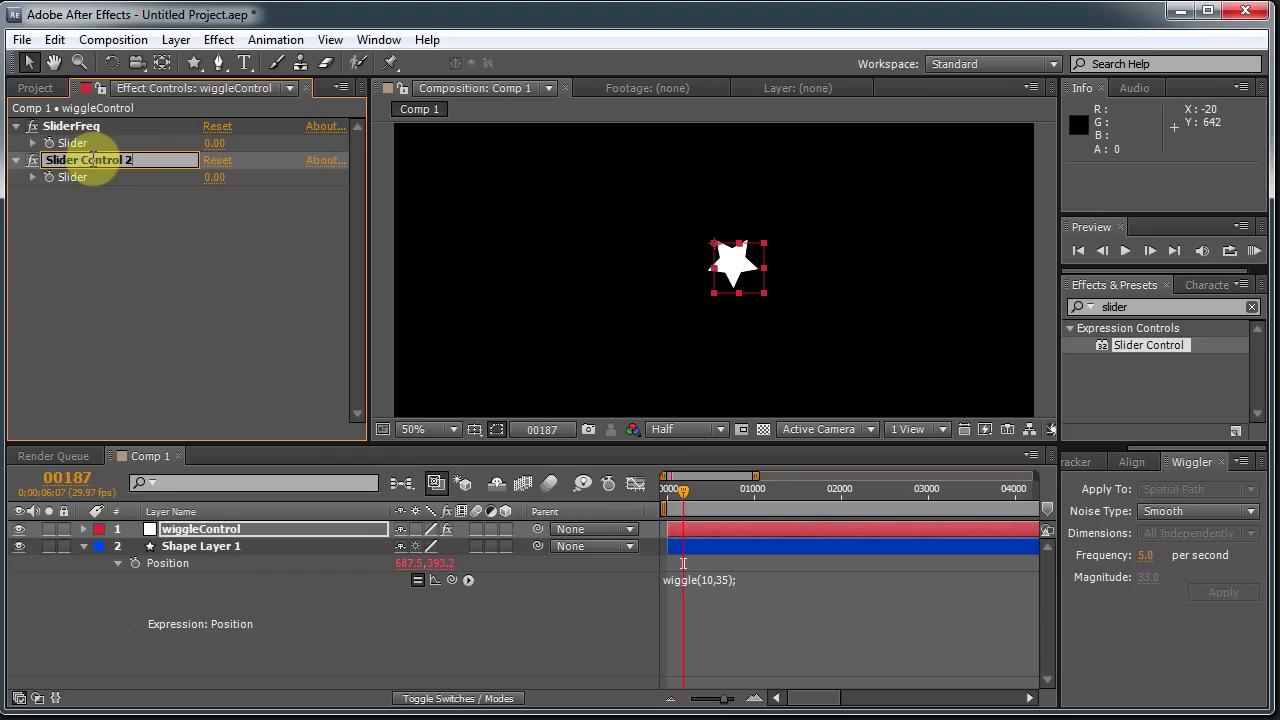
{"action": "key", "text": "BackSpace"}
{"action": "key", "text": "BackSpace"}
{"action": "key", "text": "BackSpace"}
{"action": "key", "text": "BackSpace"}
{"action": "key", "text": "BackSpace"}
{"action": "key", "text": "BackSpace"}
{"action": "key", "text": "BackSpace"}
{"action": "key", "text": "BackSpace"}
{"action": "key", "text": "BackSpace"}
{"action": "key", "text": "BackSpace"}
{"action": "type", "text": "Mag"}
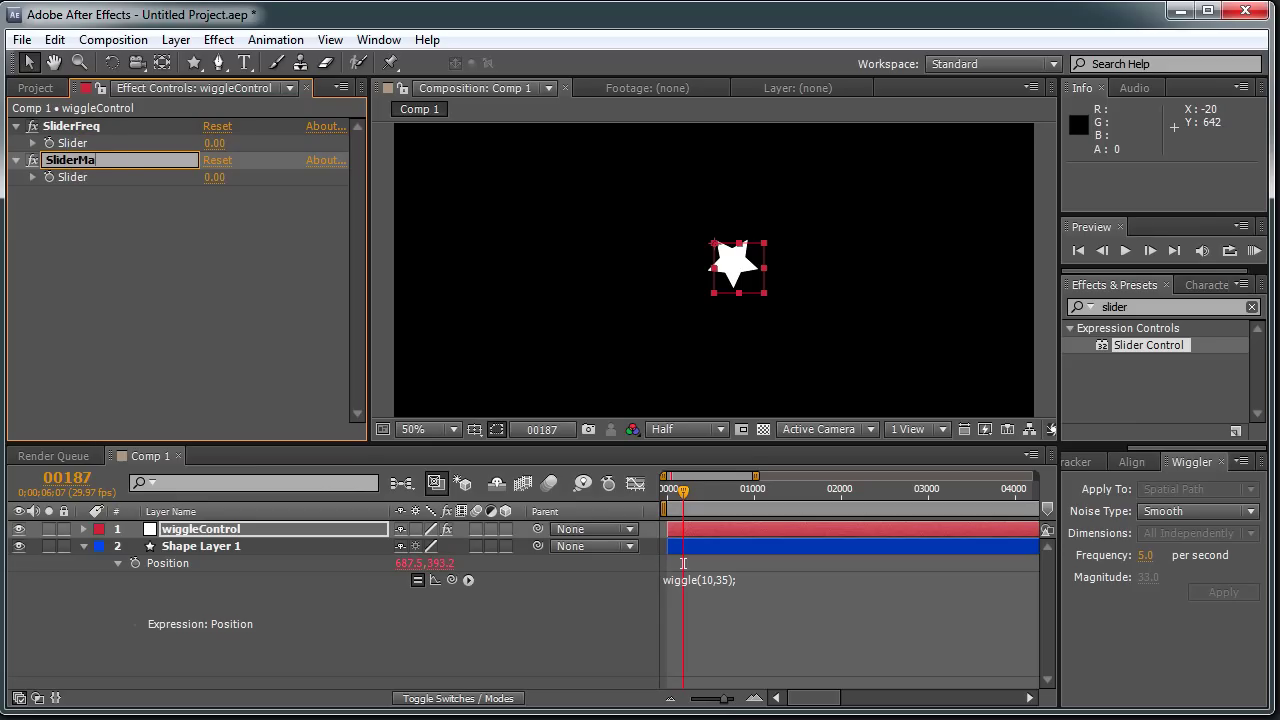
{"action": "left_click", "coordinate": [183, 295]}
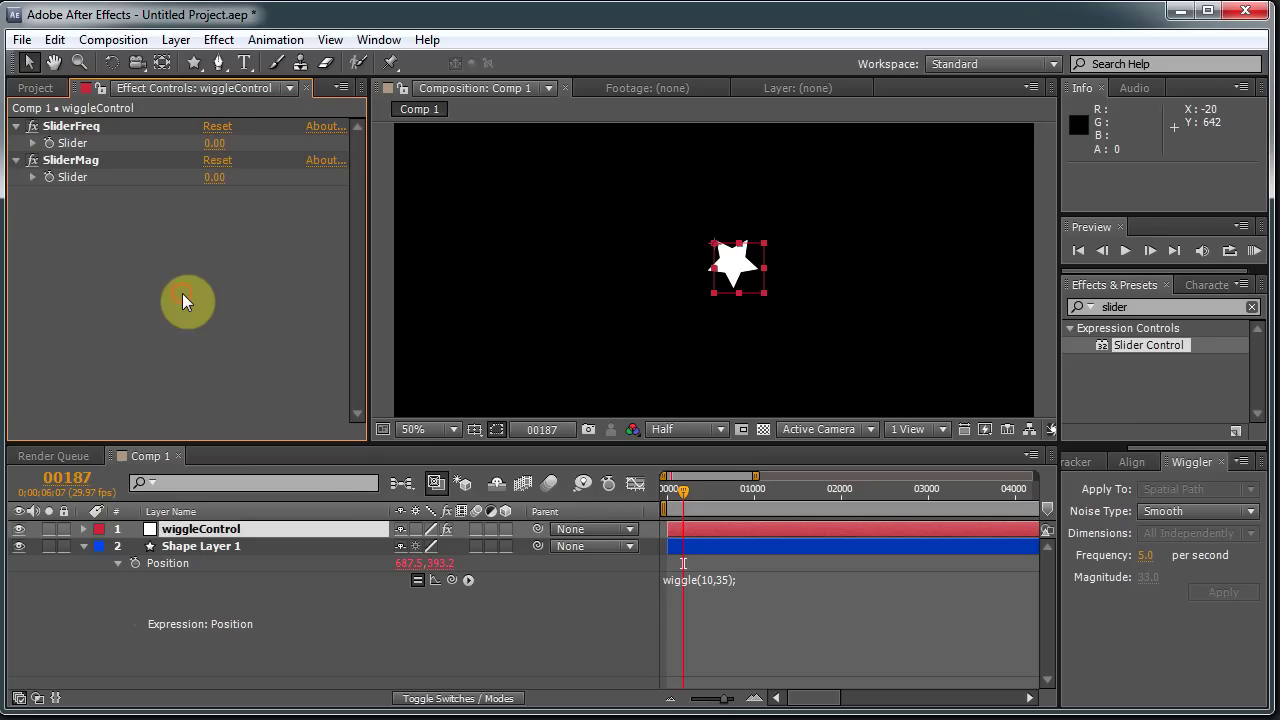
Step: Replace the wiggle frequency 10 with a pick-whip link to the SliderFreq slider
{"action": "left_click", "coordinate": [716, 566]}
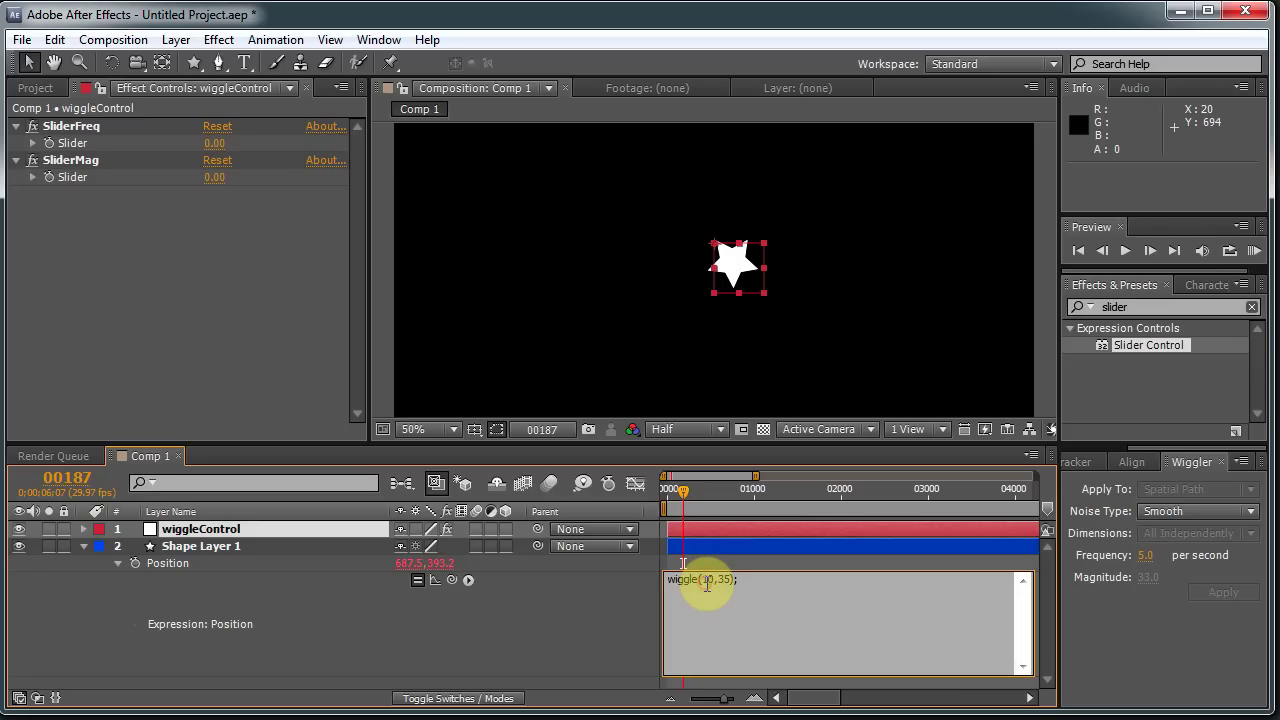
{"action": "double_click", "coordinate": [706, 580]}
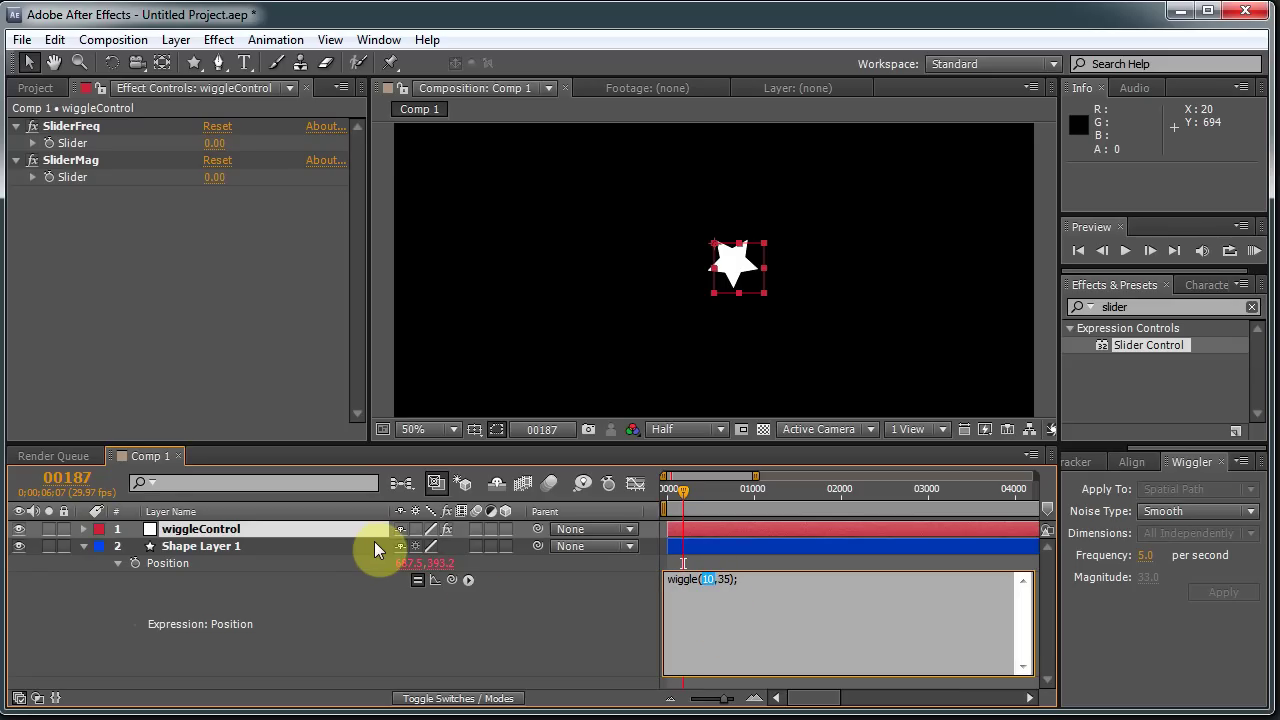
{"action": "key", "text": "BackSpace"}
{"action": "left_click_drag", "start_coordinate": [450, 580], "coordinate": [71, 143]}
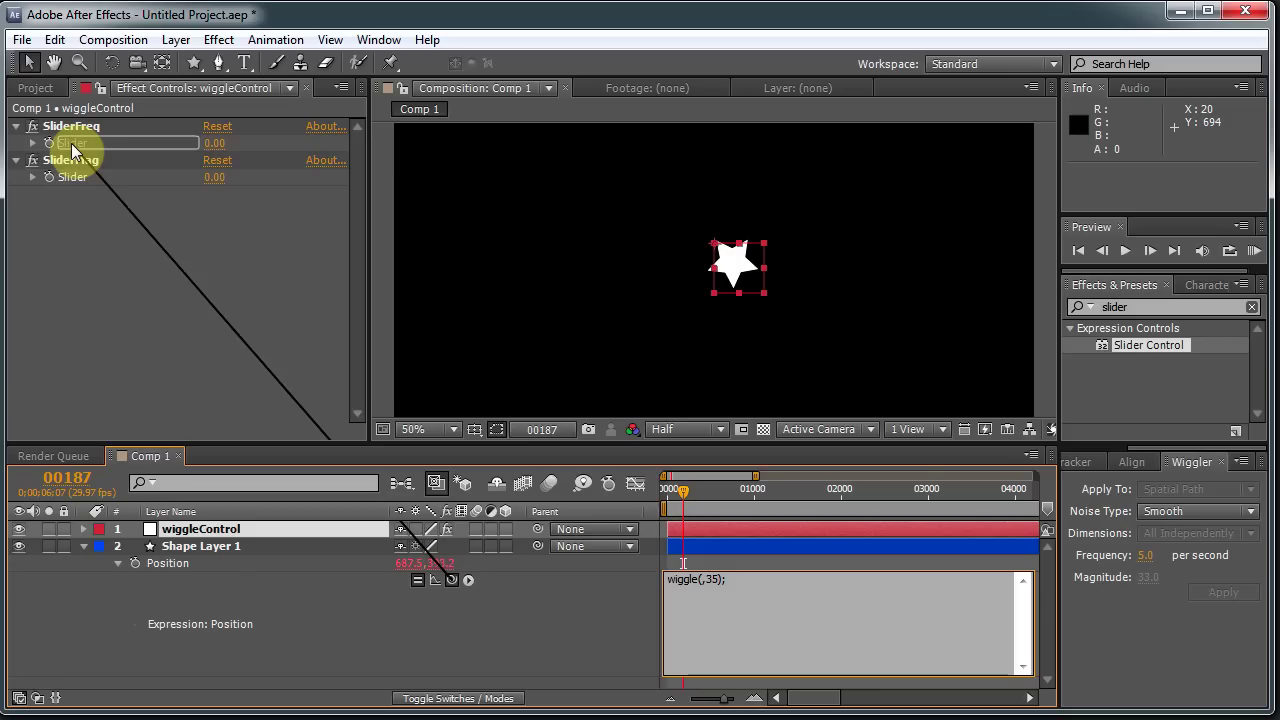
{"action": "left_click_drag", "start_coordinate": [71, 143], "coordinate": [71, 143]}
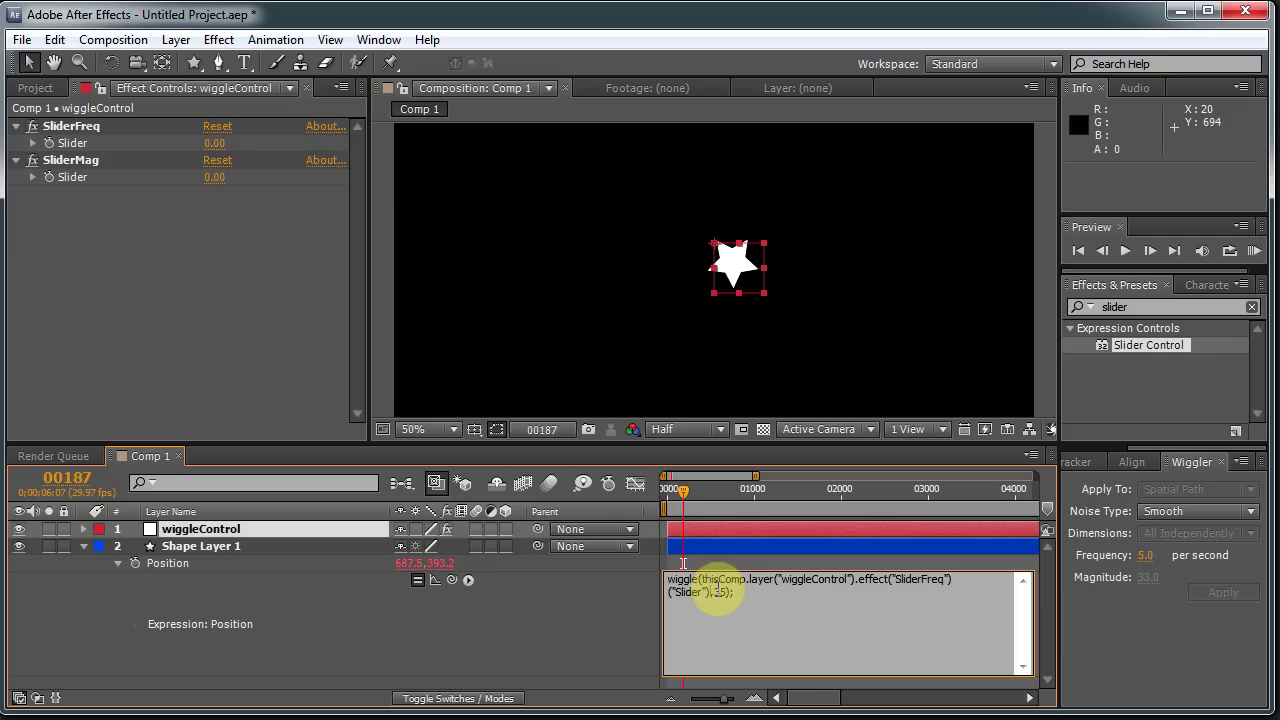
Step: Replace the wiggle magnitude 35 with a pick-whip link to the SliderMag slider
{"action": "double_click", "coordinate": [721, 592]}
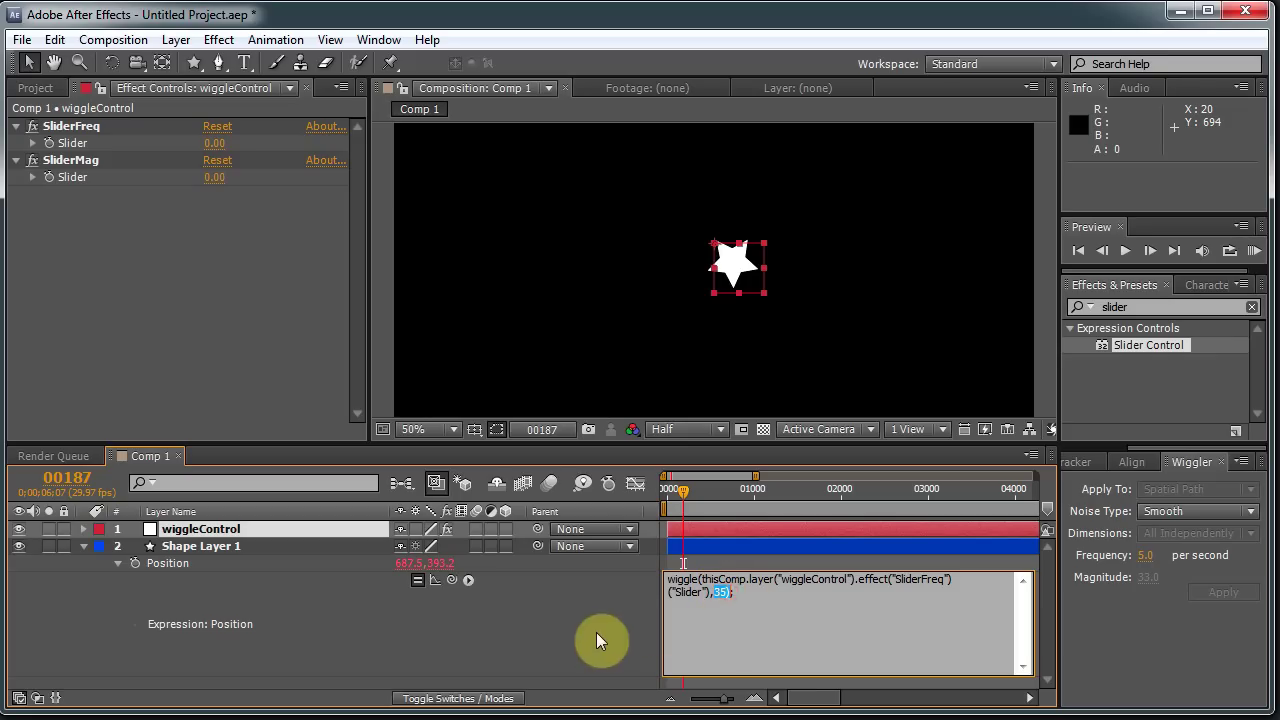
{"action": "left_click", "coordinate": [724, 593]}
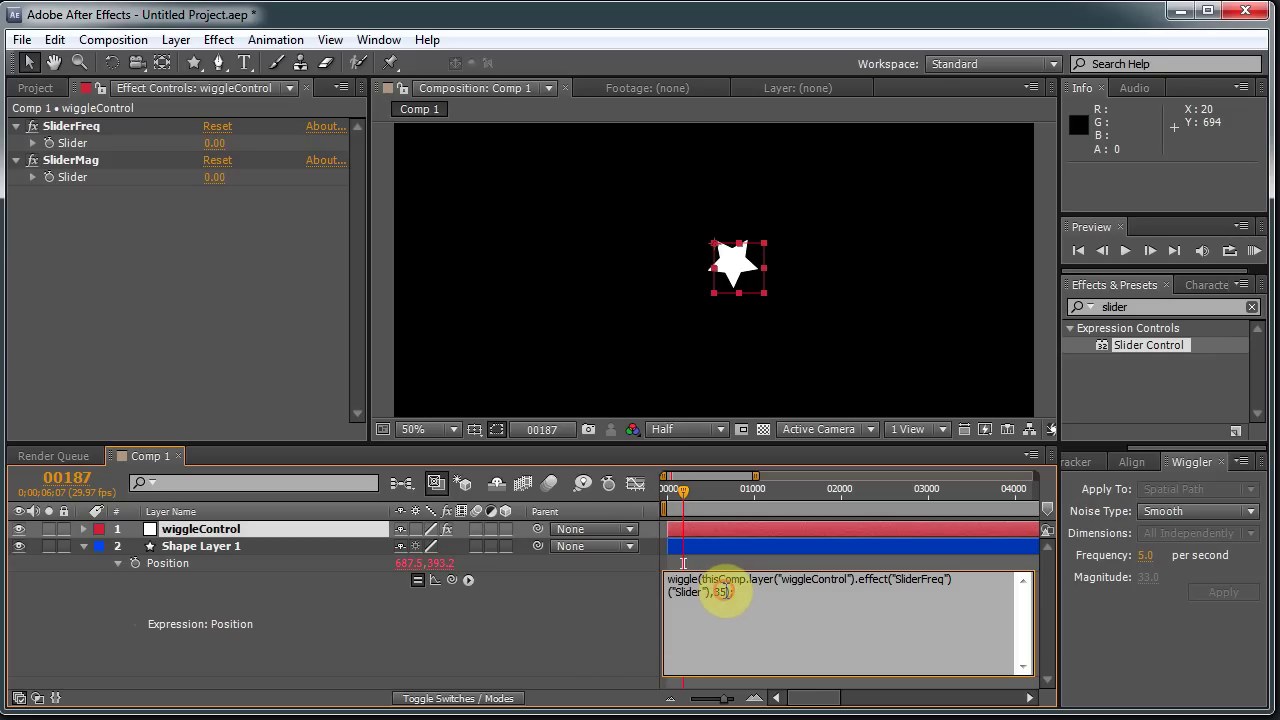
{"action": "double_click", "coordinate": [717, 592]}
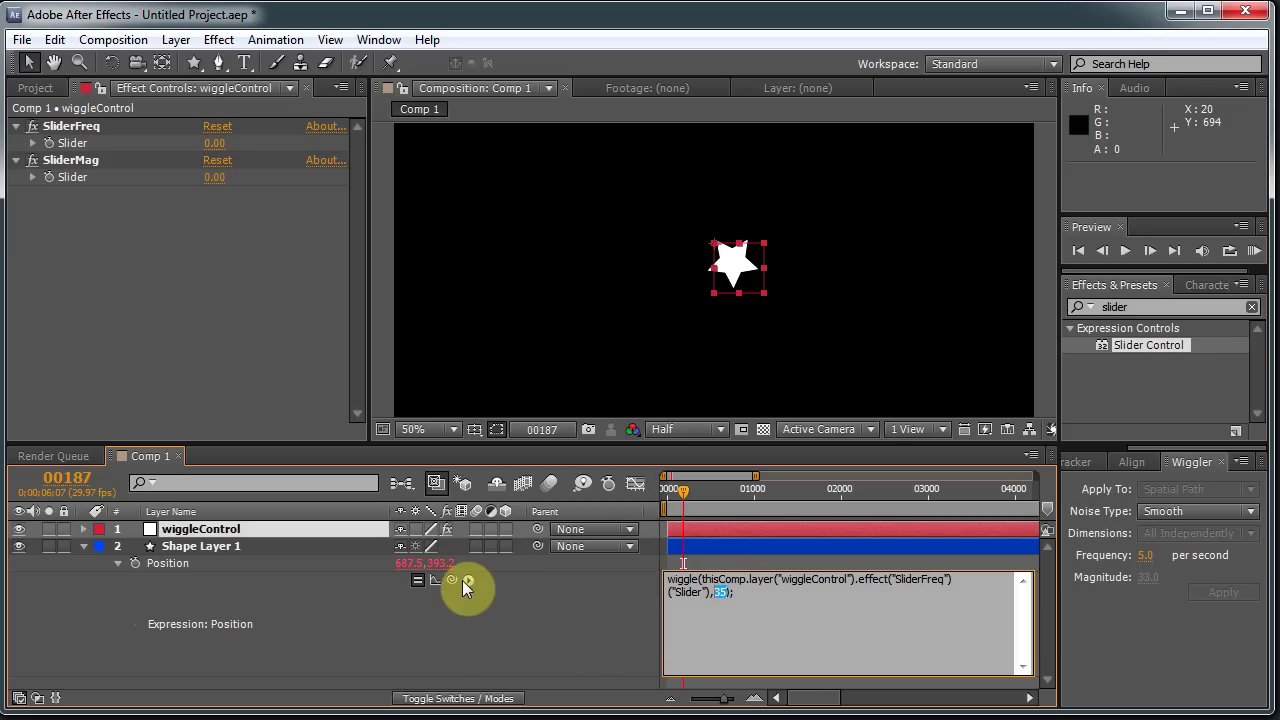
{"action": "left_click_drag", "start_coordinate": [452, 579], "coordinate": [146, 172]}
Step: Commit the expression, preview, and set SliderMag to 35 and SliderFreq to 5
{"action": "left_click", "coordinate": [1094, 539]}
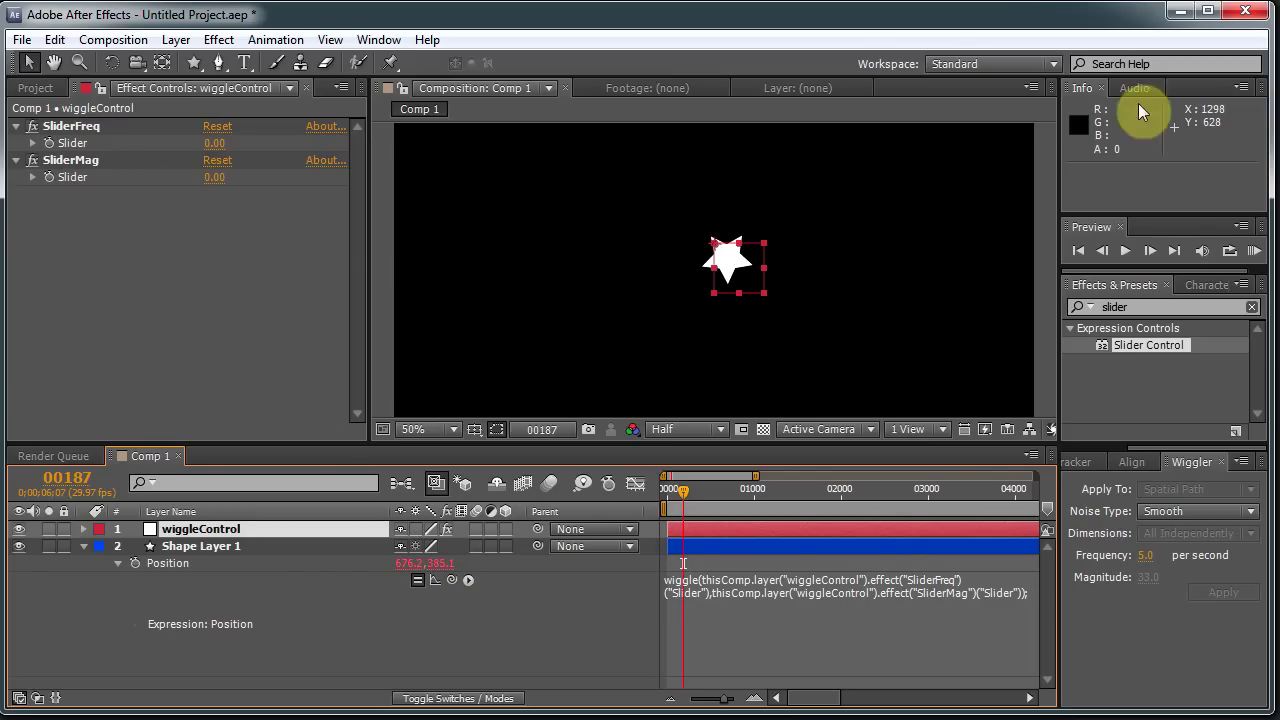
{"action": "left_click", "coordinate": [1128, 250]}
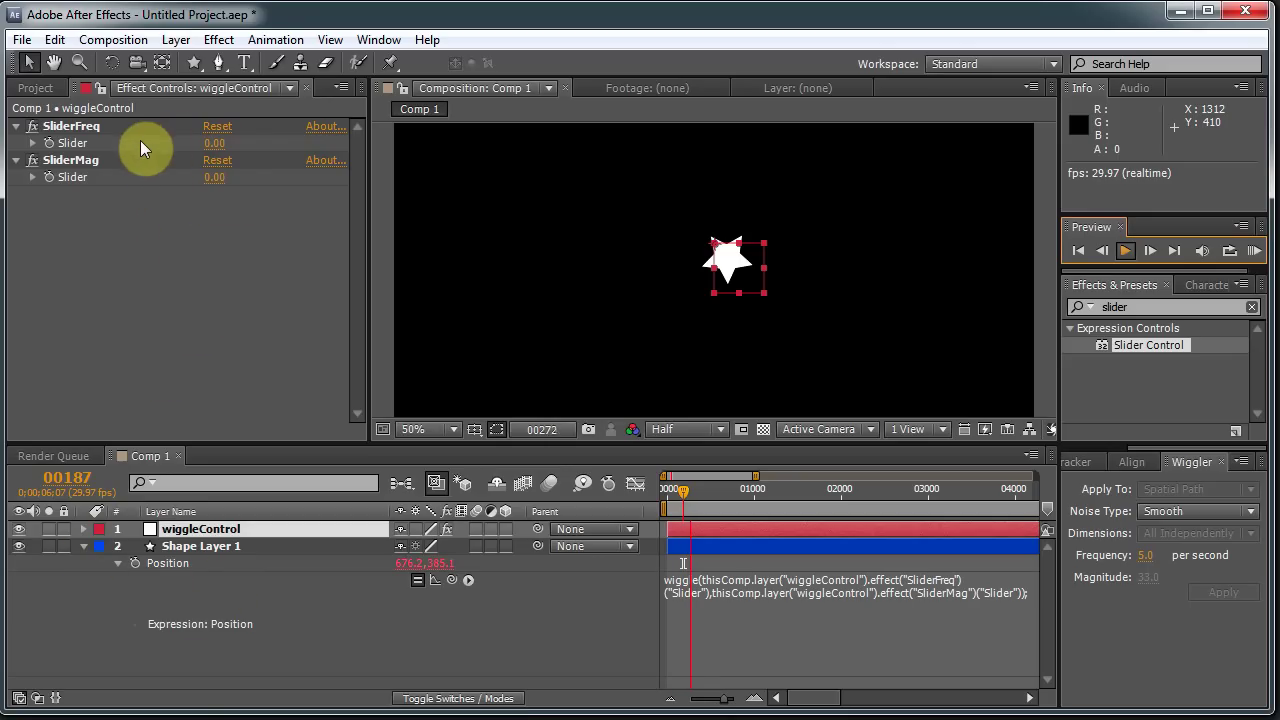
{"action": "left_click", "coordinate": [215, 178]}
{"action": "type", "text": "35"}
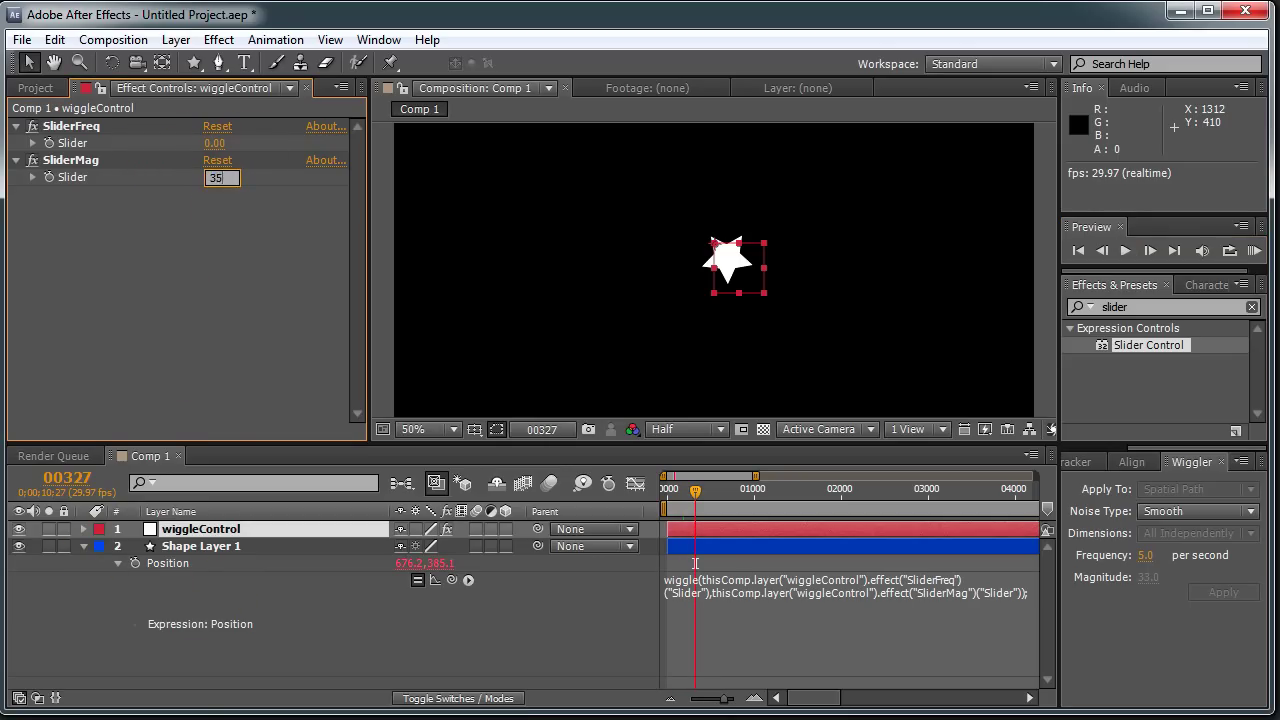
{"action": "key", "text": "Return"}
{"action": "left_click", "coordinate": [215, 144]}
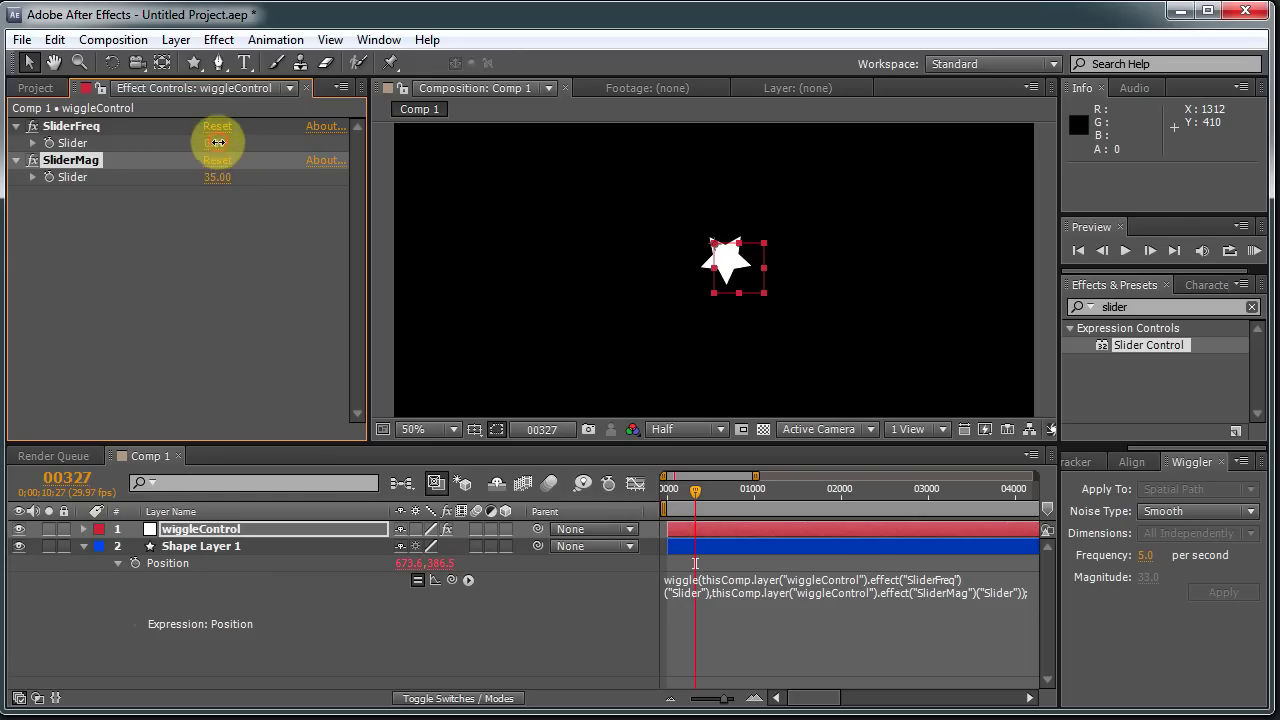
{"action": "type", "text": "5"}
{"action": "key", "text": "Return"}
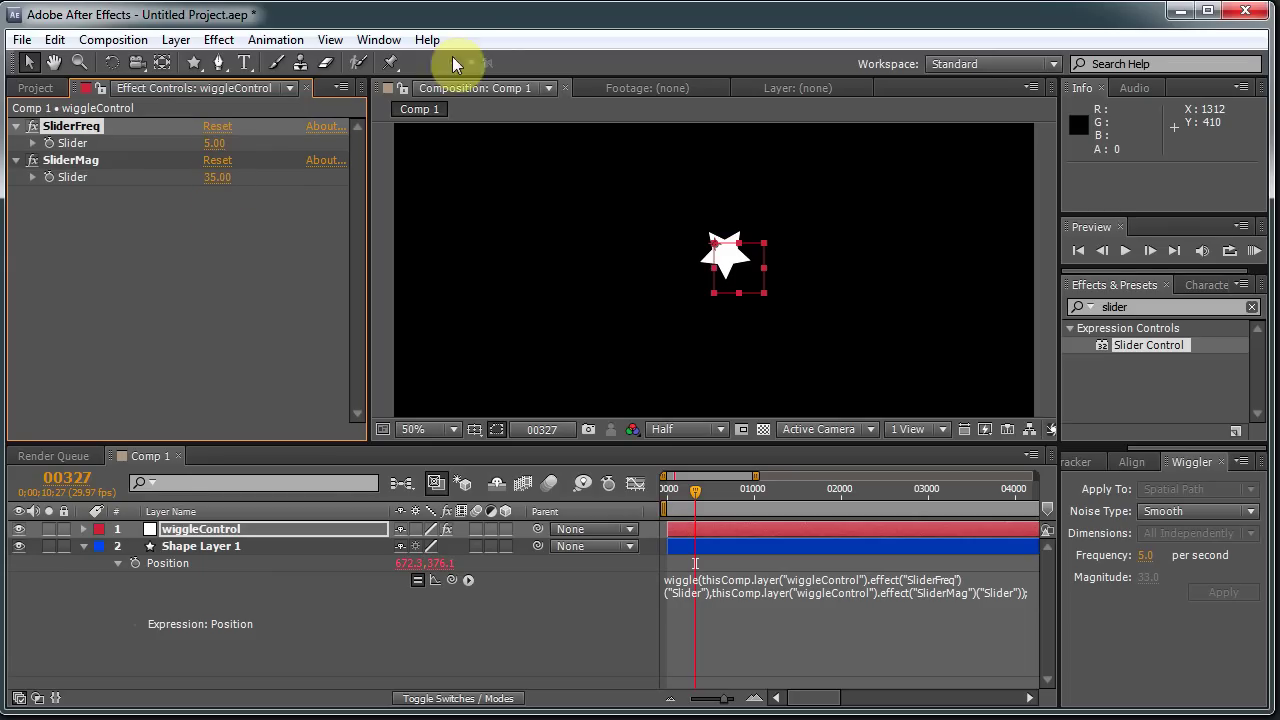
Step: Preview, then raise SliderFreq to 10 and preview the faster wiggle
{"action": "left_click", "coordinate": [1124, 250]}
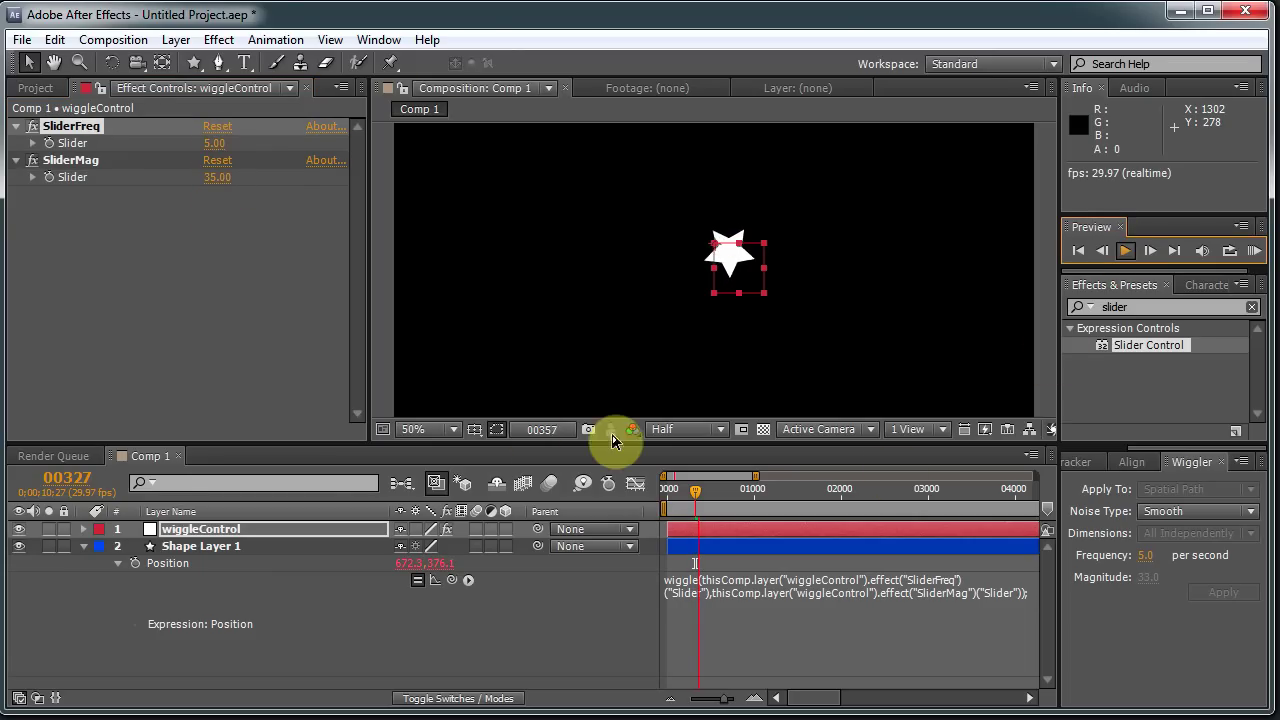
{"action": "left_click", "coordinate": [214, 143]}
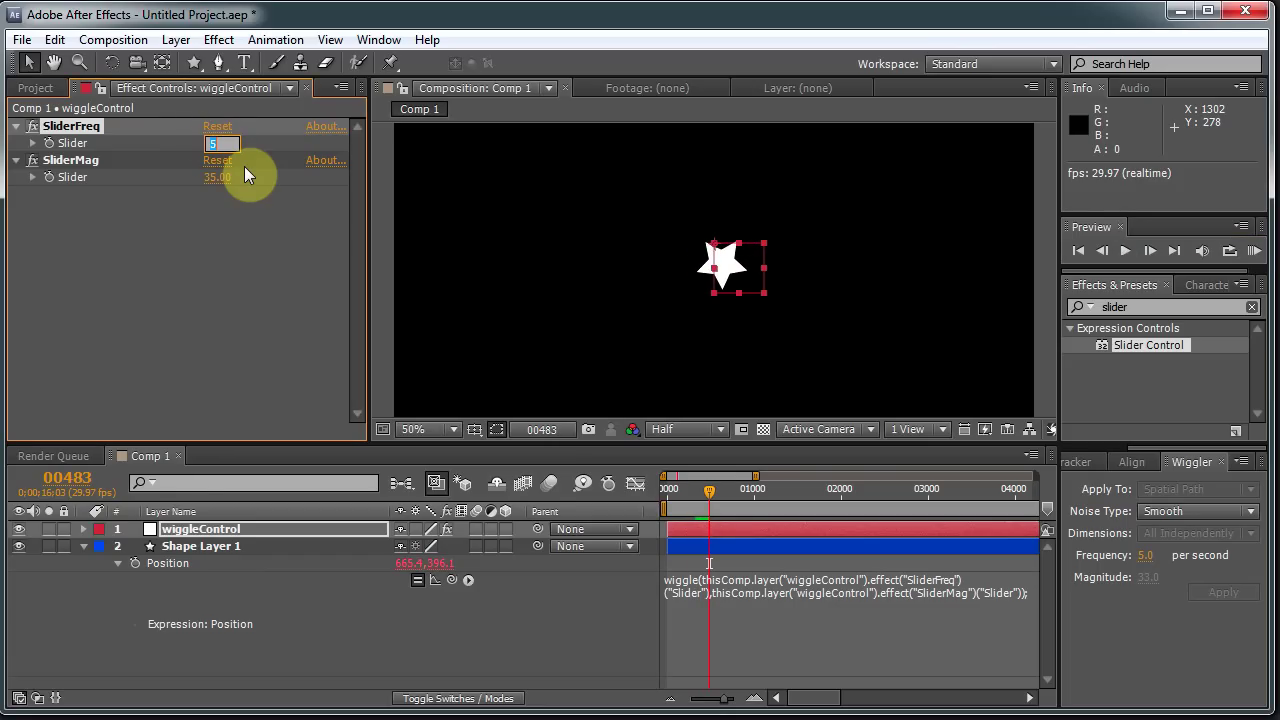
{"action": "left_click", "coordinate": [244, 176]}
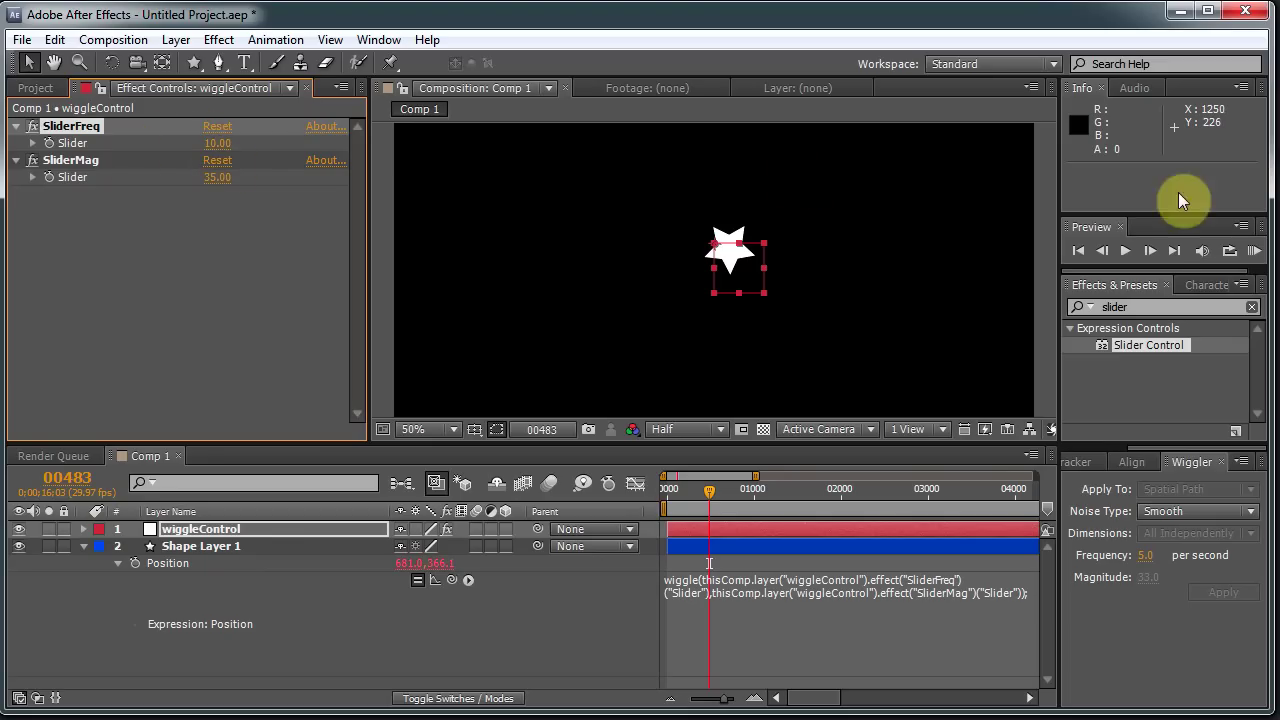
{"action": "left_click", "coordinate": [1124, 252]}
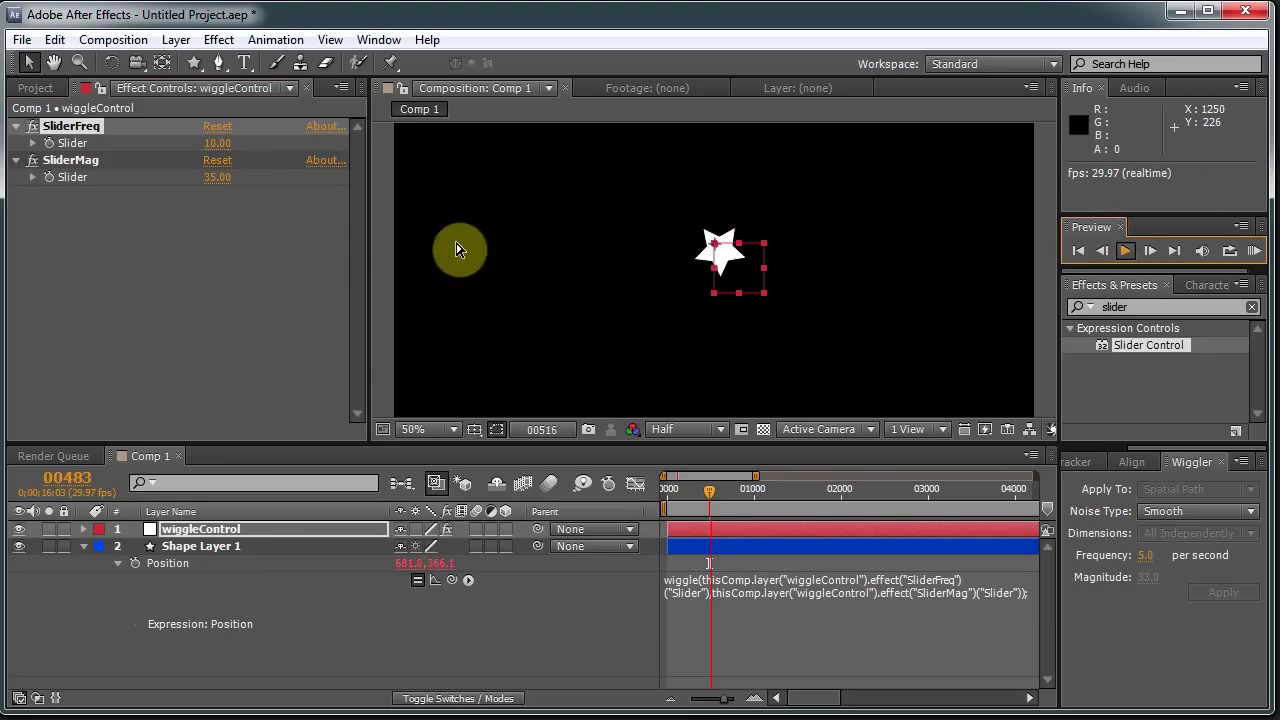
Step: Raise SliderMag to 100 and preview the wider wiggle
{"action": "left_click", "coordinate": [219, 178]}
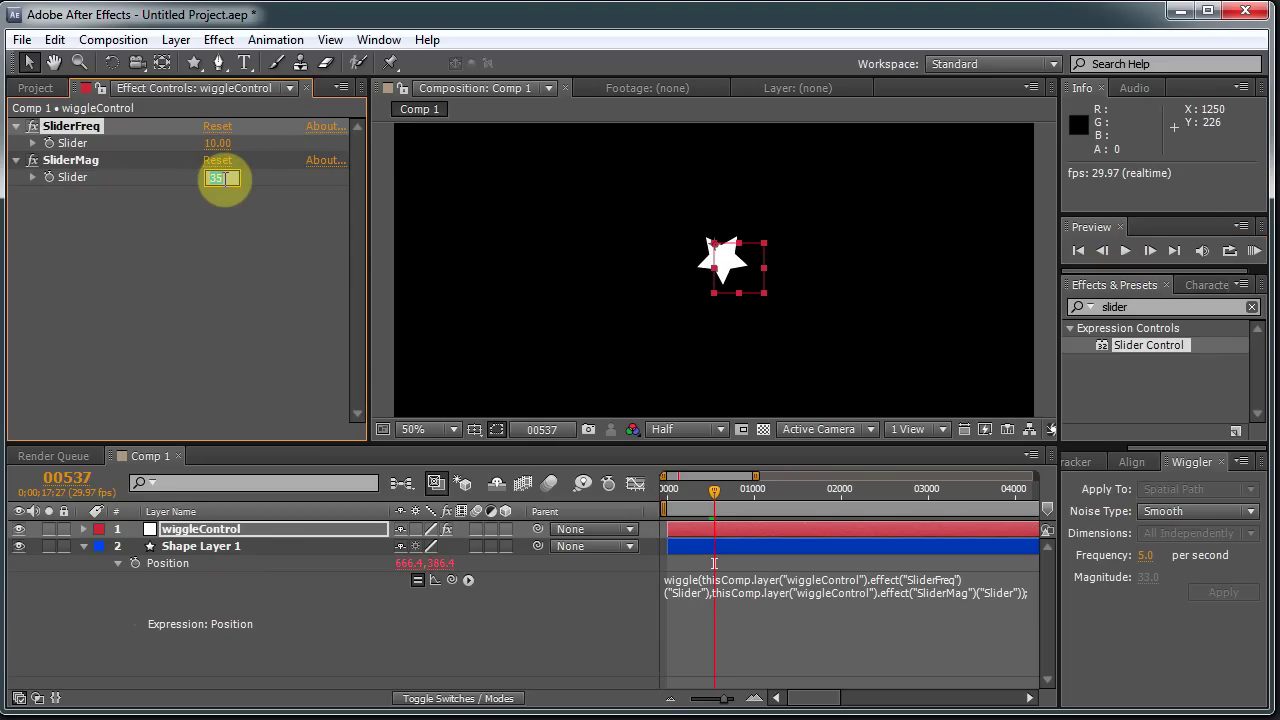
{"action": "type", "text": "30"}
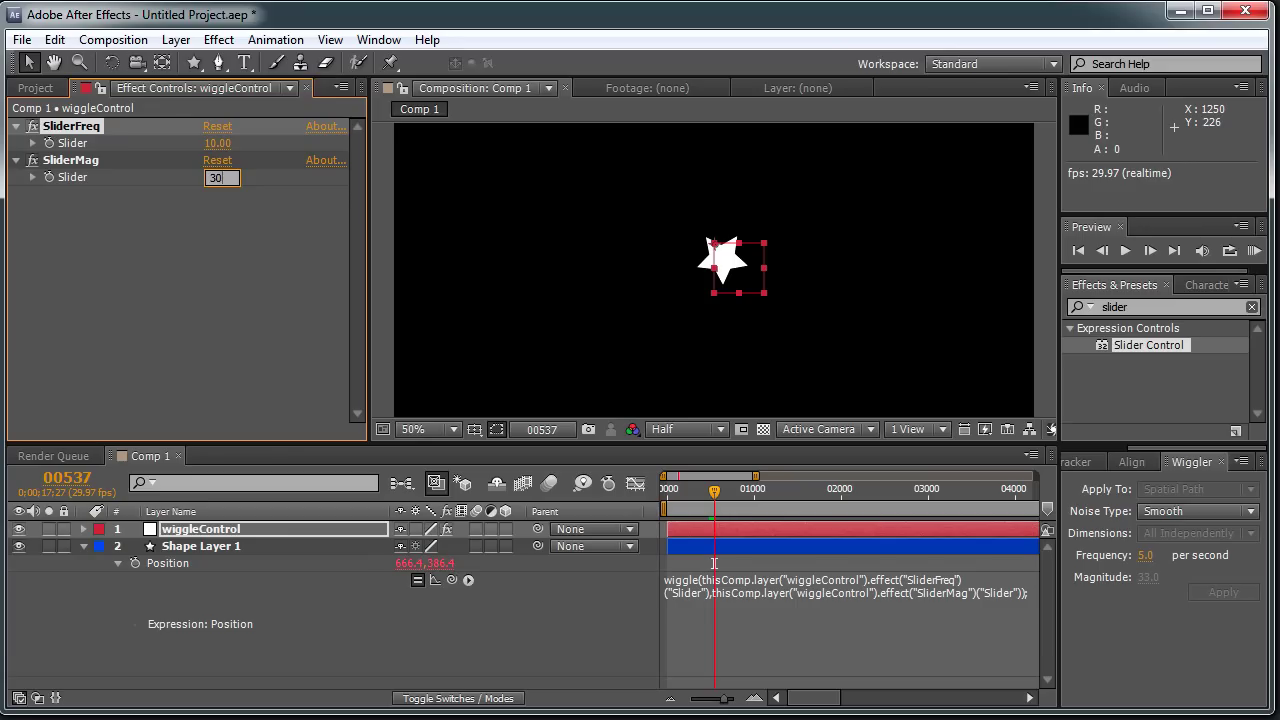
{"action": "type", "text": "0"}
{"action": "left_click", "coordinate": [221, 181]}
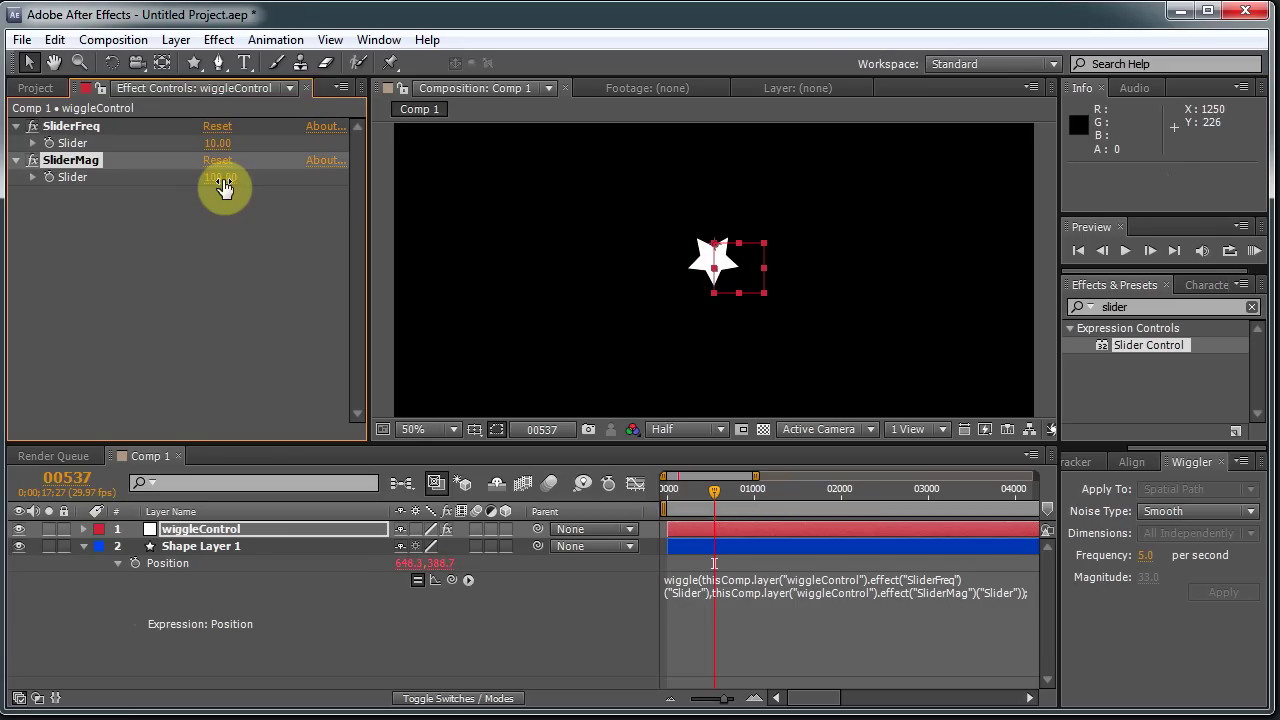
{"action": "left_click", "coordinate": [1124, 252]}
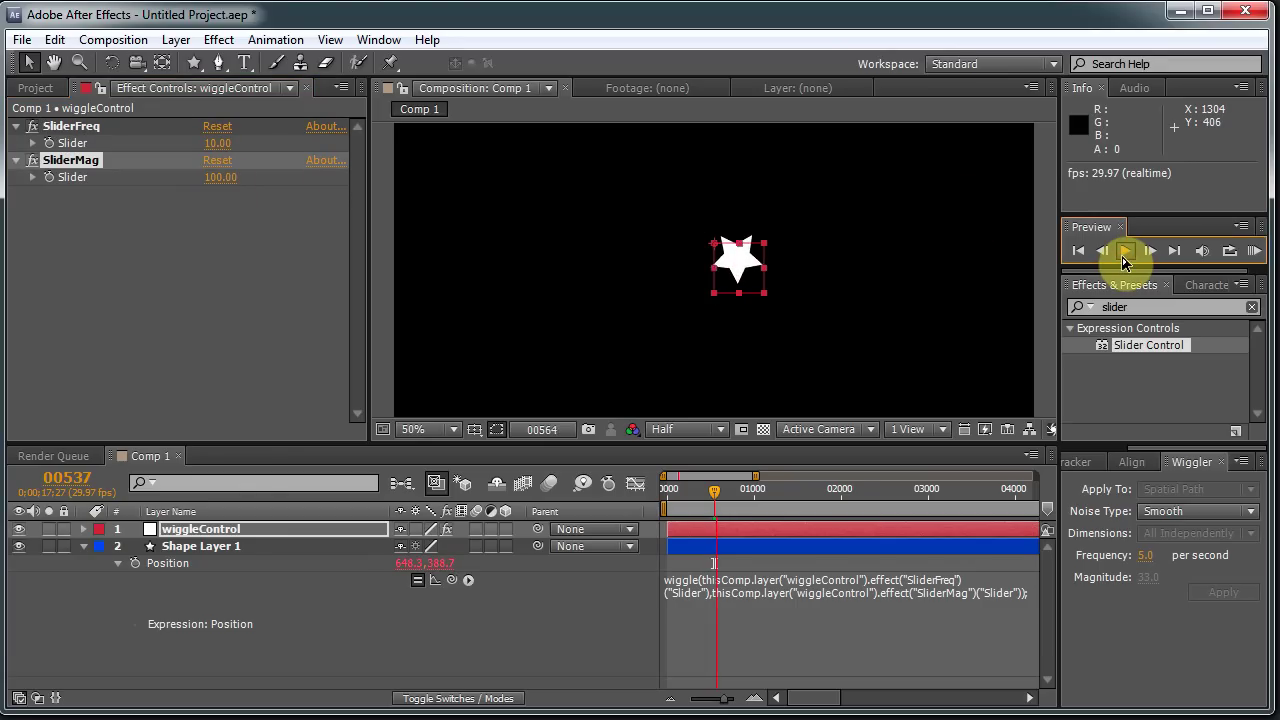
{"action": "left_click", "coordinate": [1122, 252]}
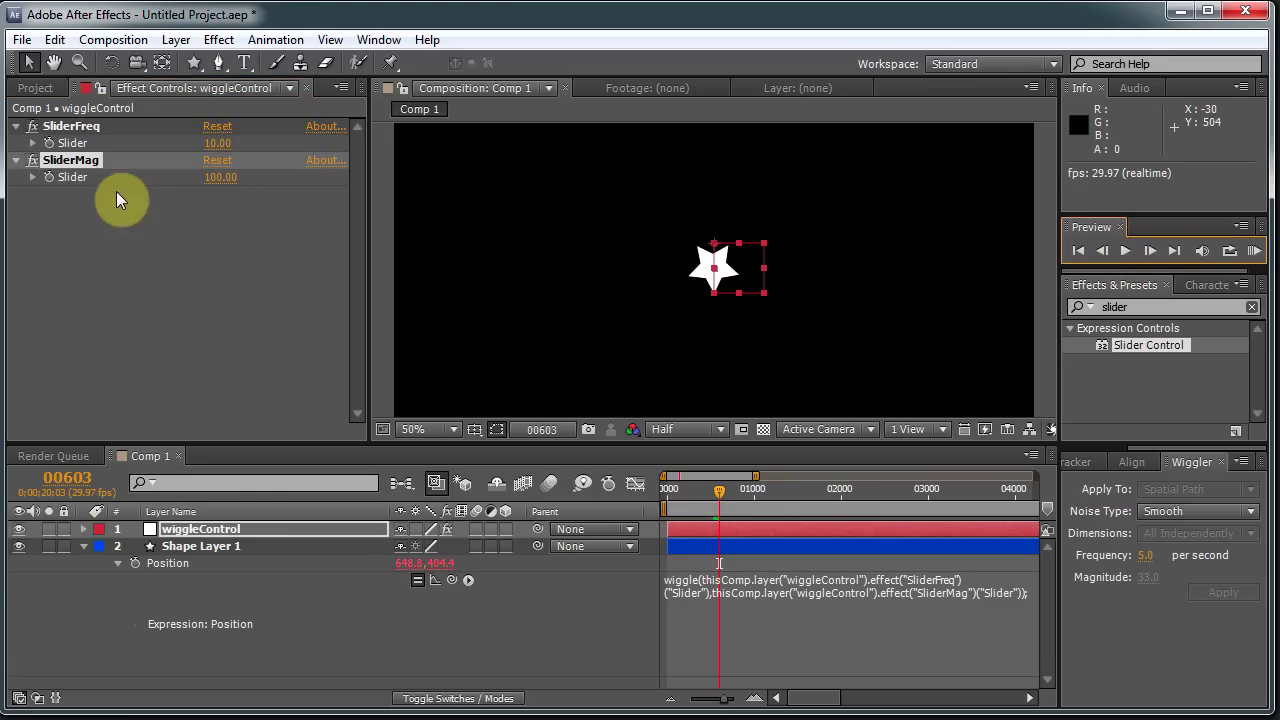
{"action": "left_click", "coordinate": [180, 288]}
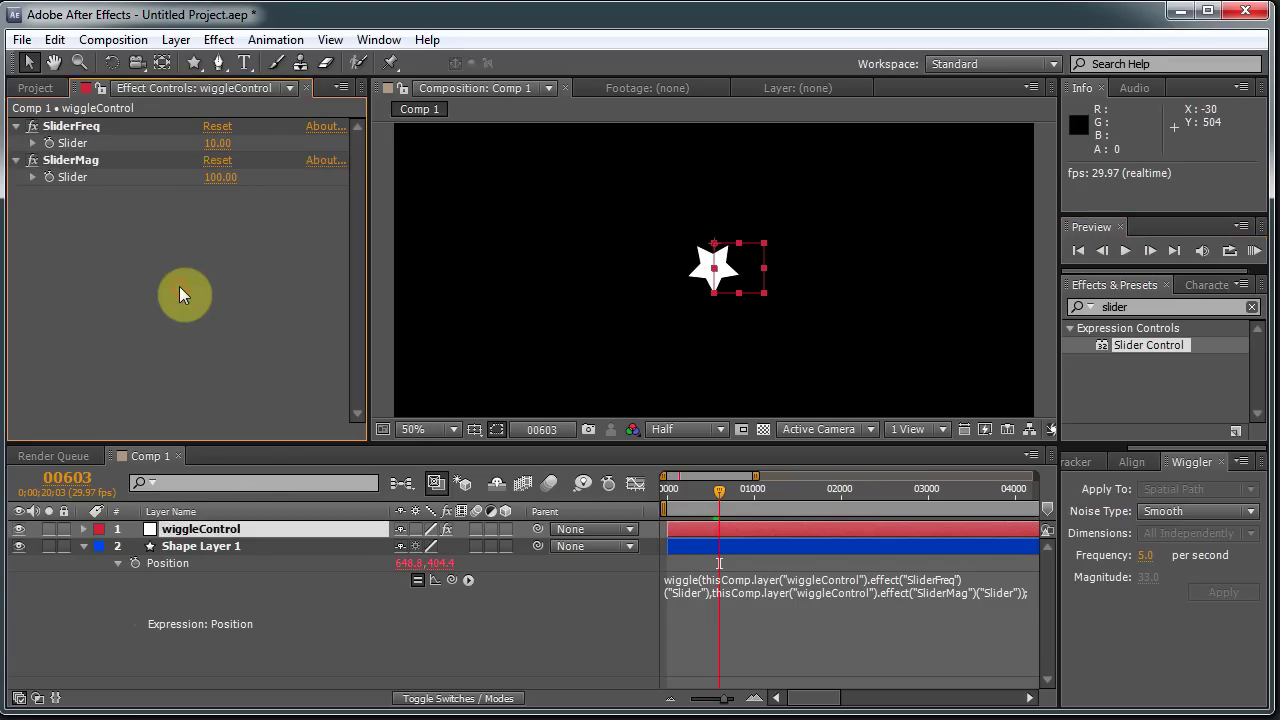
Step: Scrub SliderFreq and SliderMag to 0, then enter 5 for SliderFreq, leaving SliderMag at 0.00
{"action": "left_click", "coordinate": [83, 546]}
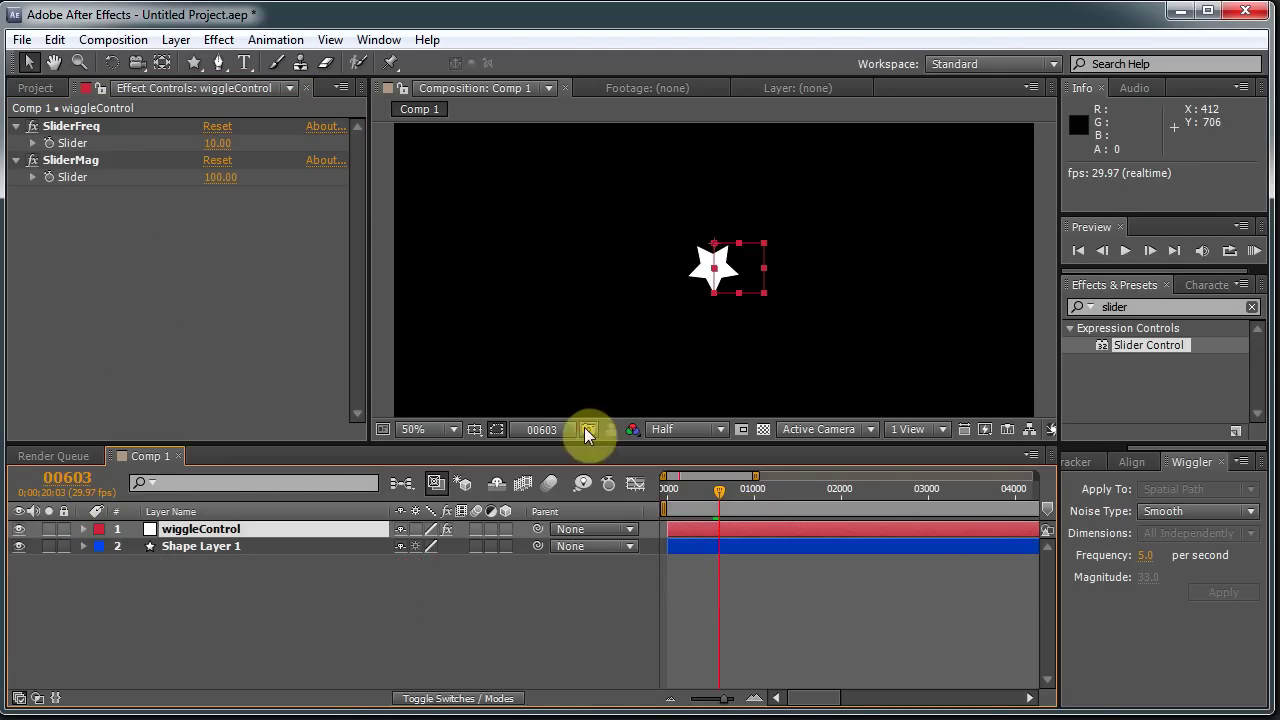
{"action": "left_click", "coordinate": [45, 179]}
{"action": "left_click", "coordinate": [45, 162]}
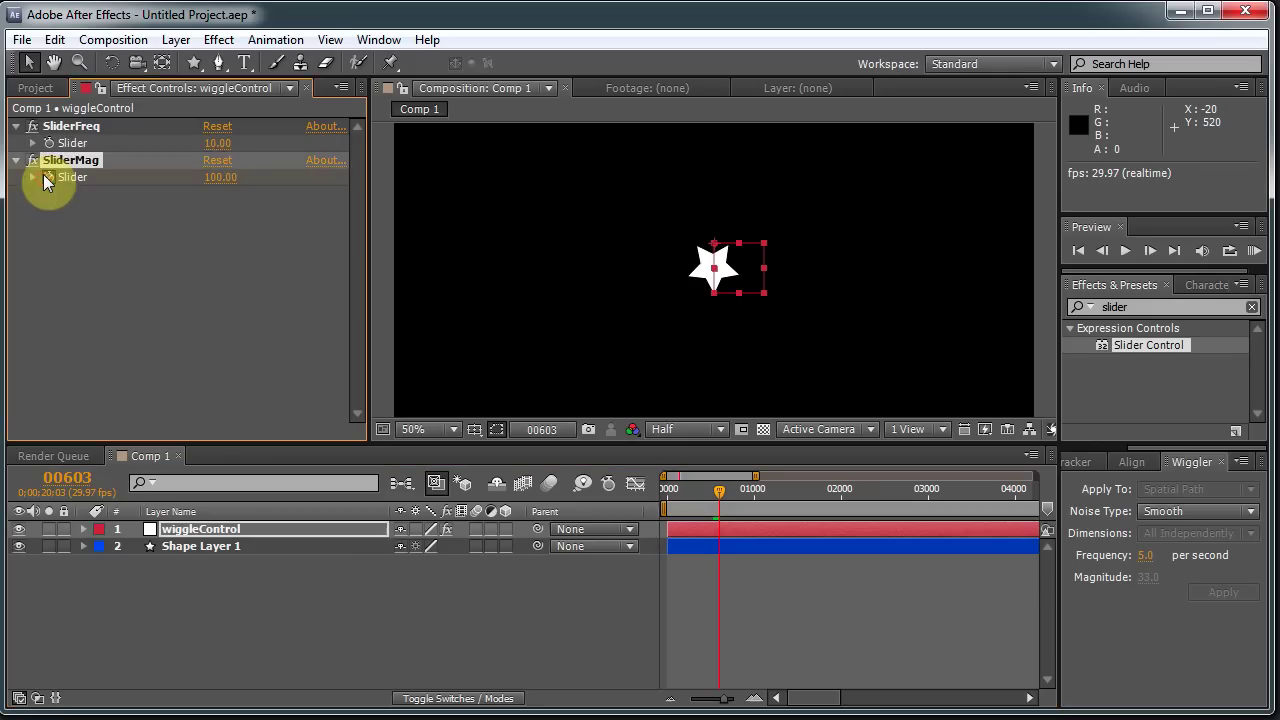
{"action": "left_click", "coordinate": [48, 128], "text": "shift"}
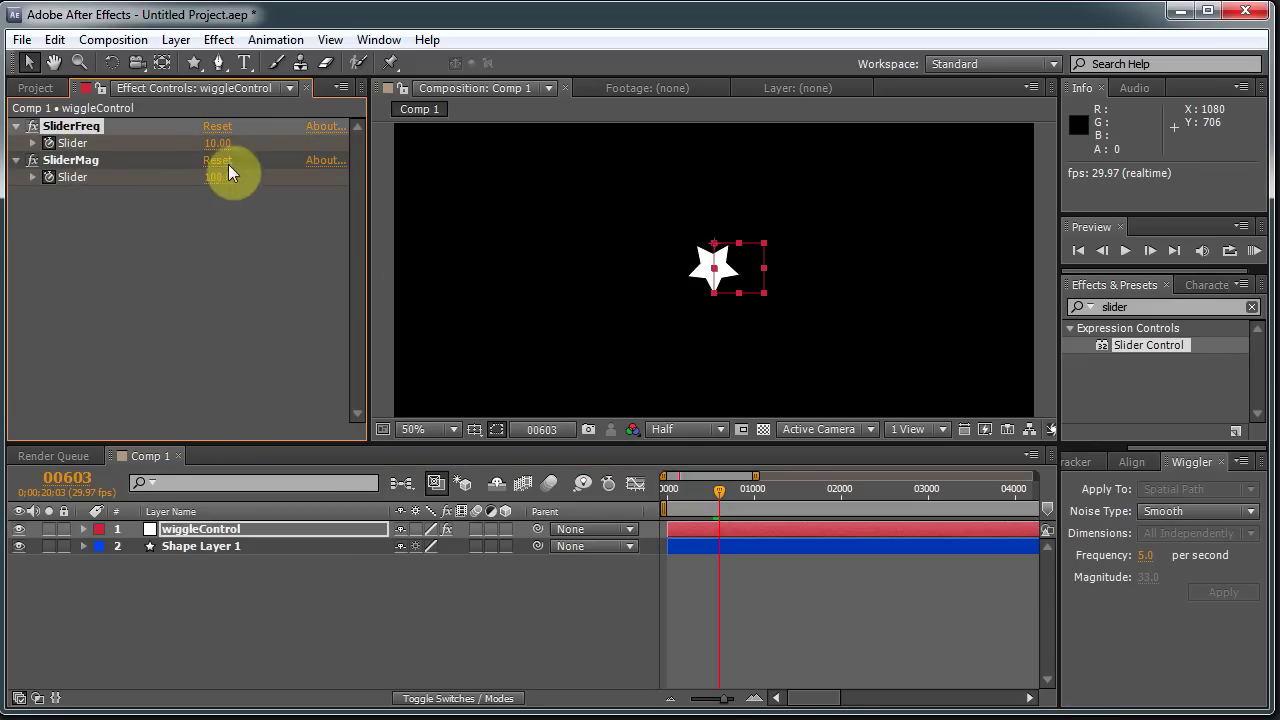
{"action": "left_click_drag", "start_coordinate": [219, 152], "coordinate": [232, 143]}
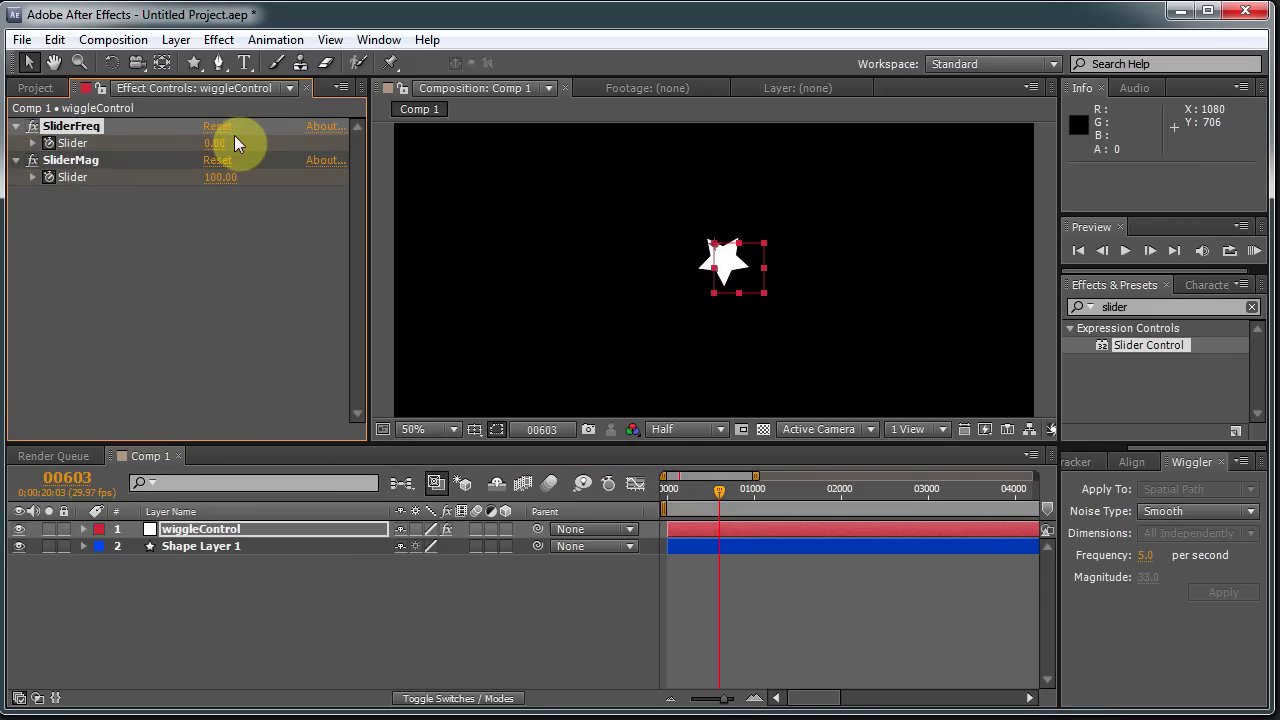
{"action": "left_click_drag", "start_coordinate": [214, 177], "coordinate": [218, 193]}
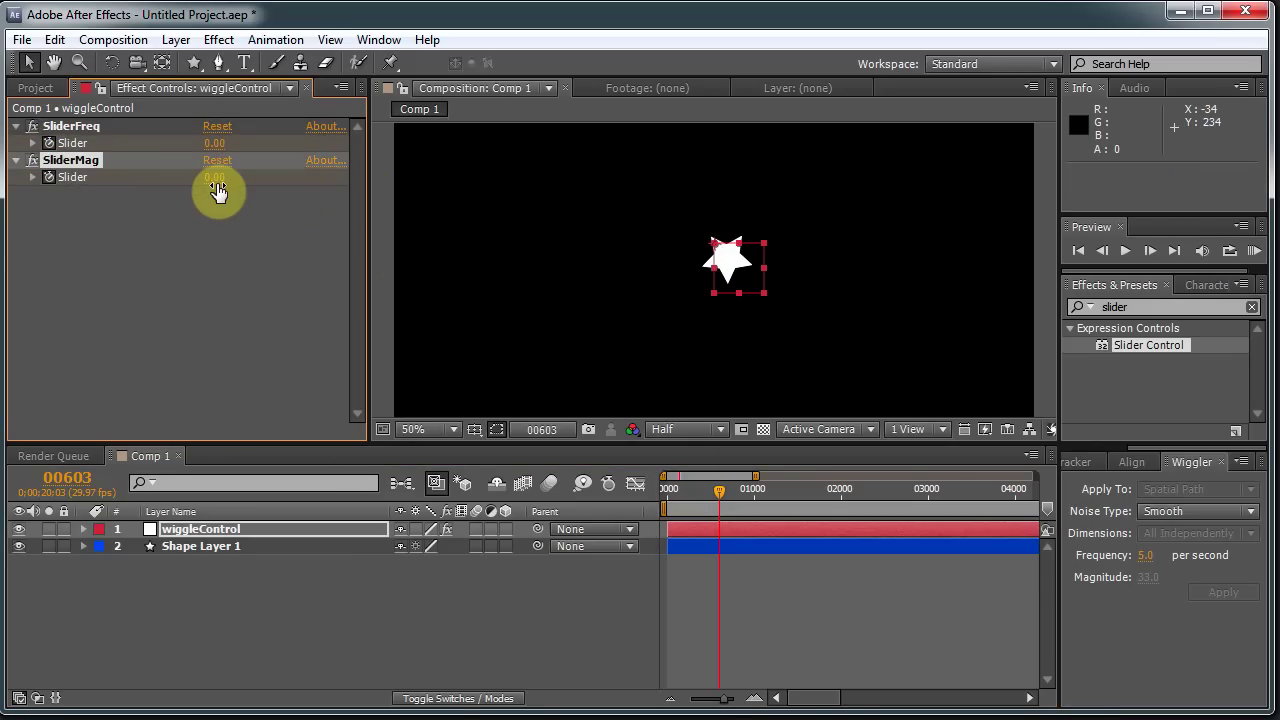
{"action": "left_click", "coordinate": [214, 143]}
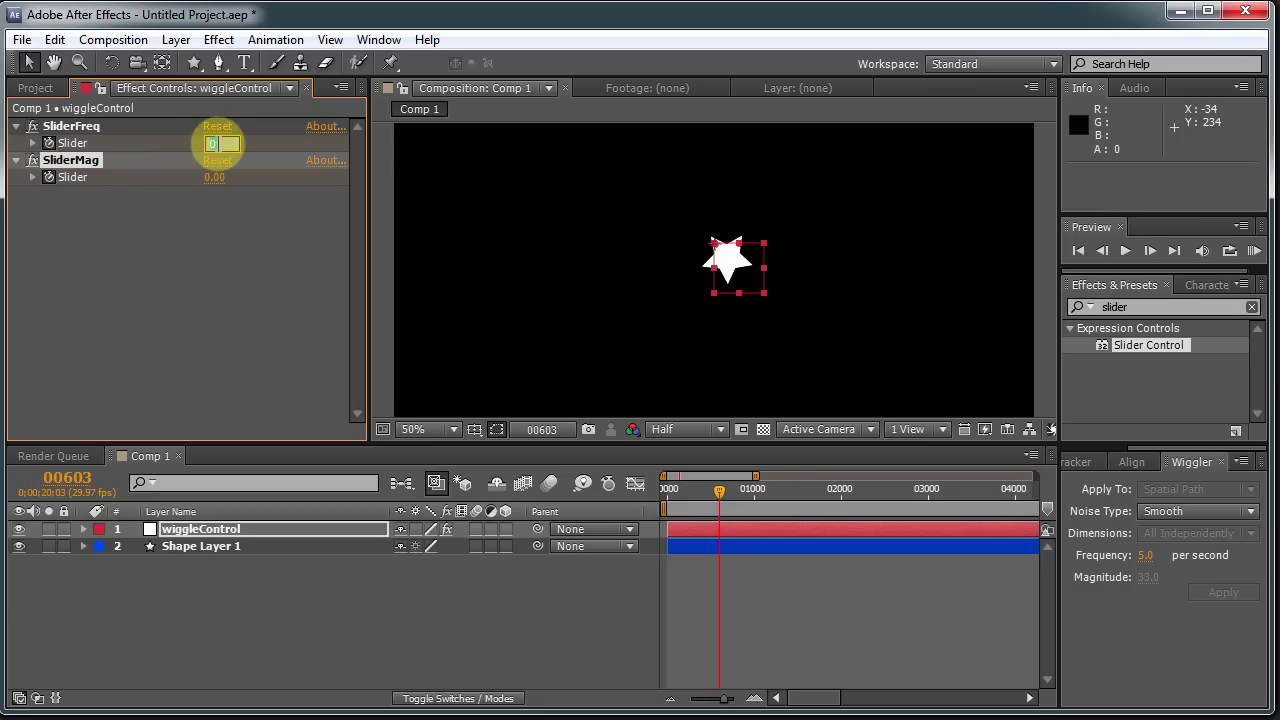
{"action": "type", "text": "5"}
{"action": "key", "text": "Return"}
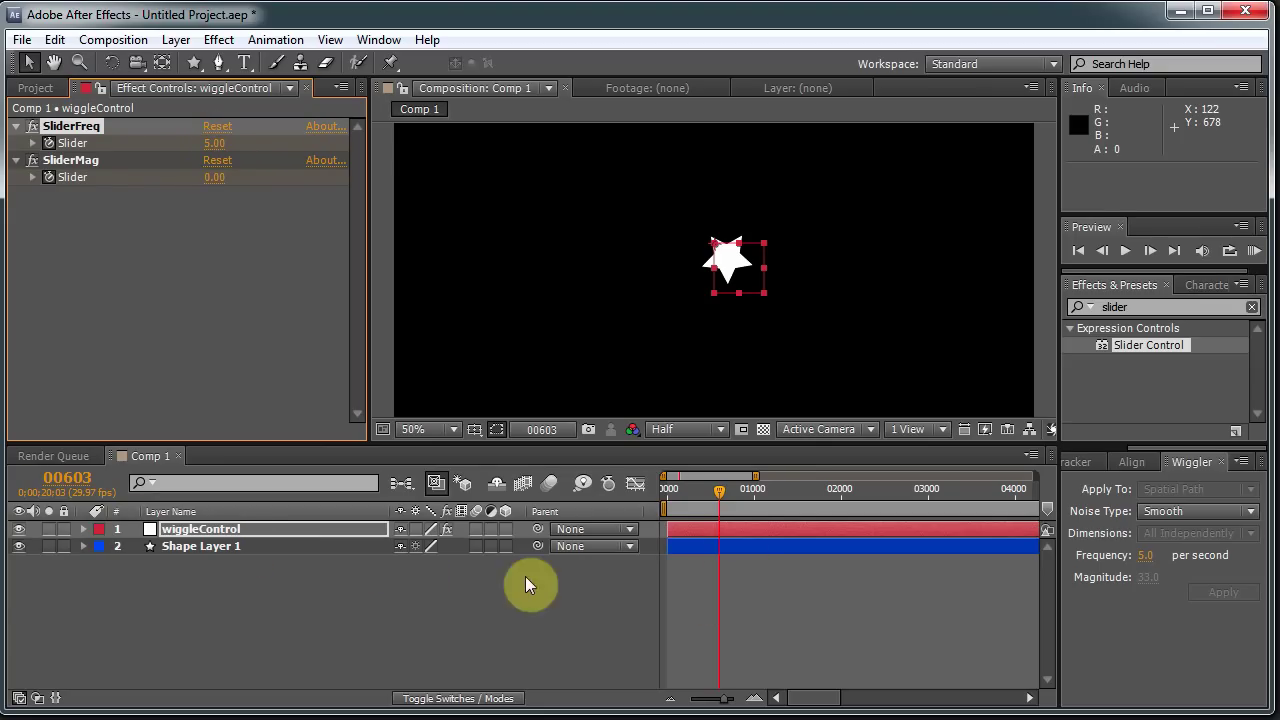
Step: Keyframe SliderMag up to 69 at frame 01989 and down to 15 at frame 02978
{"action": "key", "text": "u"}
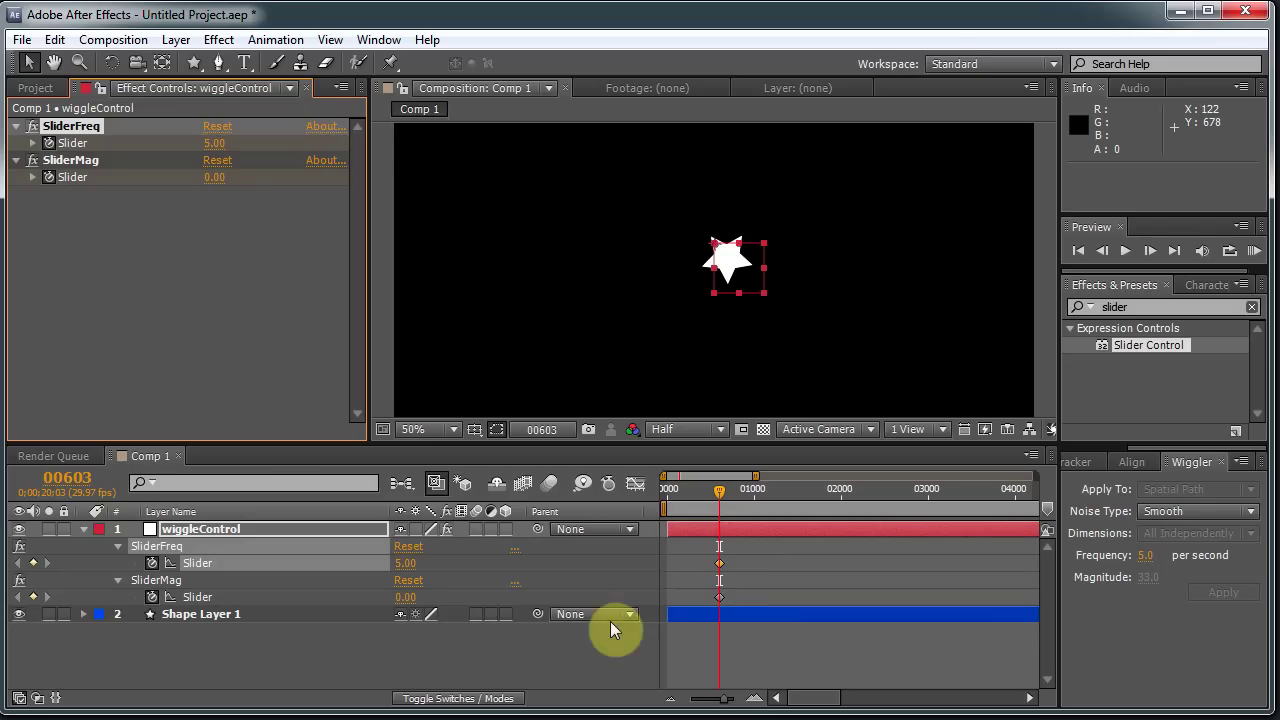
{"action": "left_click_drag", "start_coordinate": [717, 487], "coordinate": [840, 500]}
{"action": "left_click", "coordinate": [706, 536]}
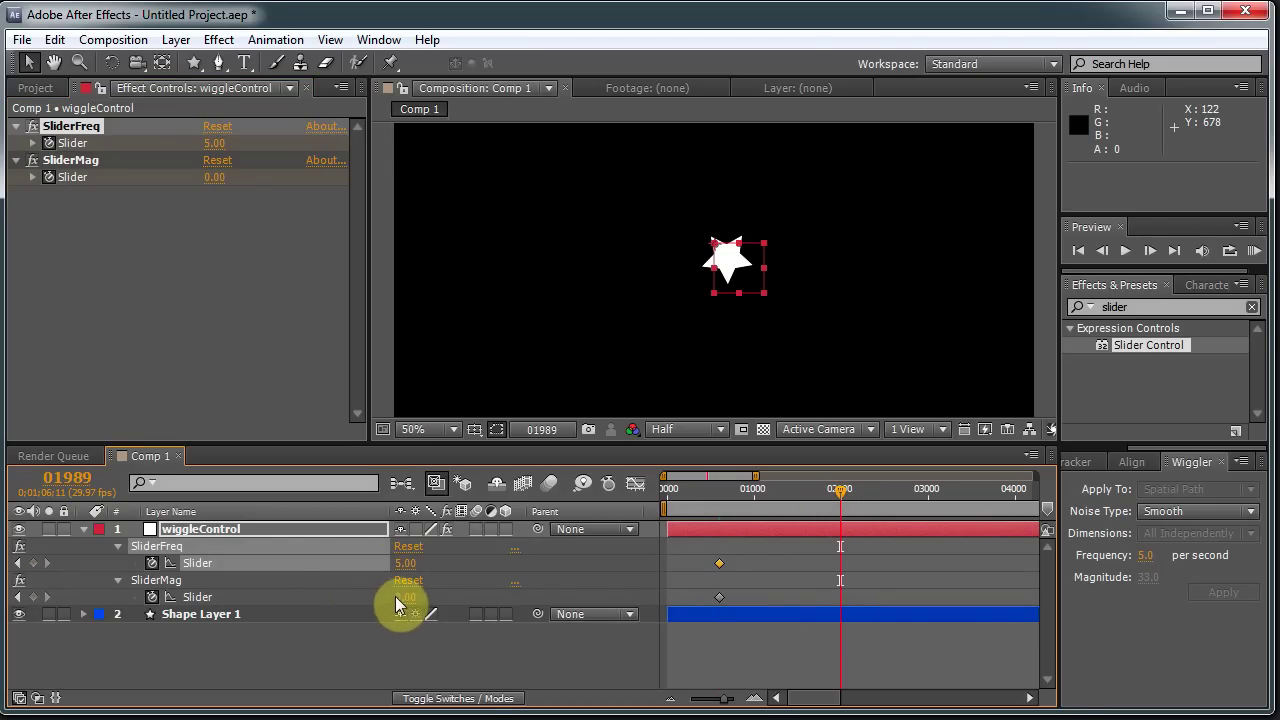
{"action": "left_click_drag", "start_coordinate": [397, 597], "coordinate": [489, 596]}
{"action": "left_click_drag", "start_coordinate": [954, 501], "coordinate": [926, 503]}
{"action": "left_click_drag", "start_coordinate": [399, 601], "coordinate": [343, 613]}
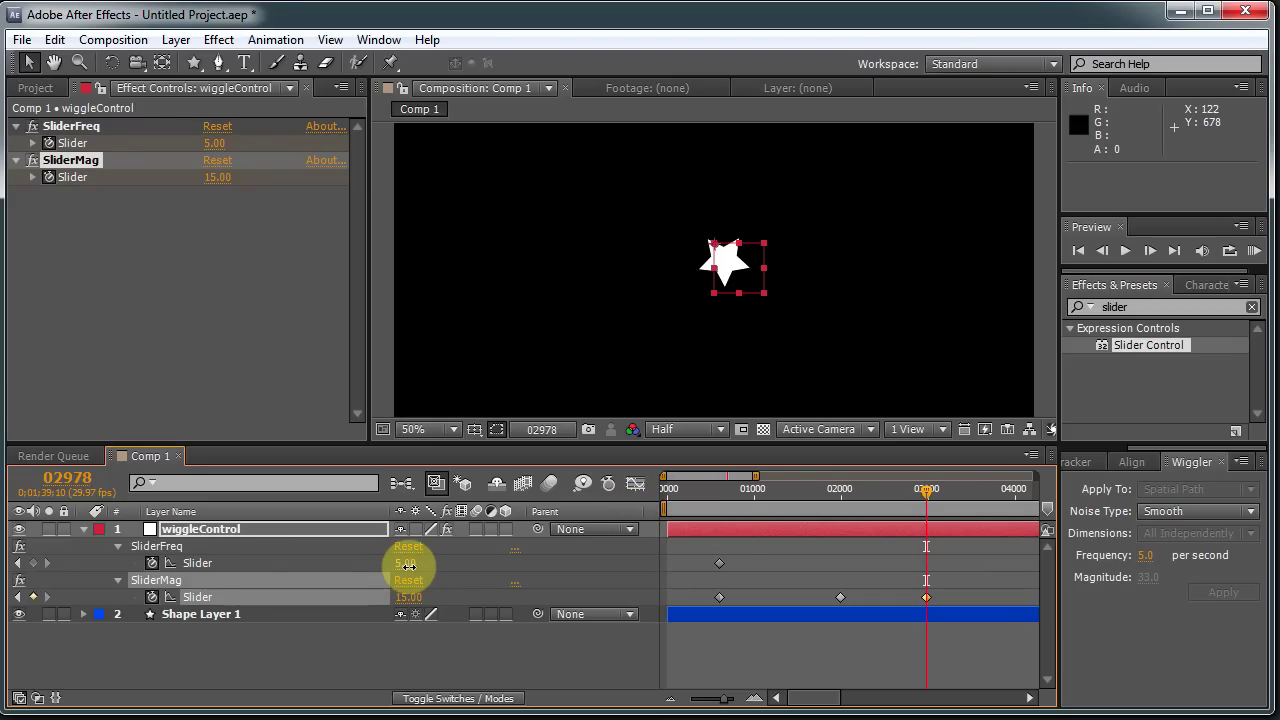
Step: Add a SliderFreq keyframe at frame 02978 and set its value to 1.00
{"action": "mouse_move", "coordinate": [409, 566]}
{"action": "left_mouse_down"}
{"action": "mouse_move", "coordinate": [398, 578]}
{"action": "mouse_move", "coordinate": [420, 567]}
{"action": "mouse_move", "coordinate": [408, 568]}
{"action": "left_mouse_up"}
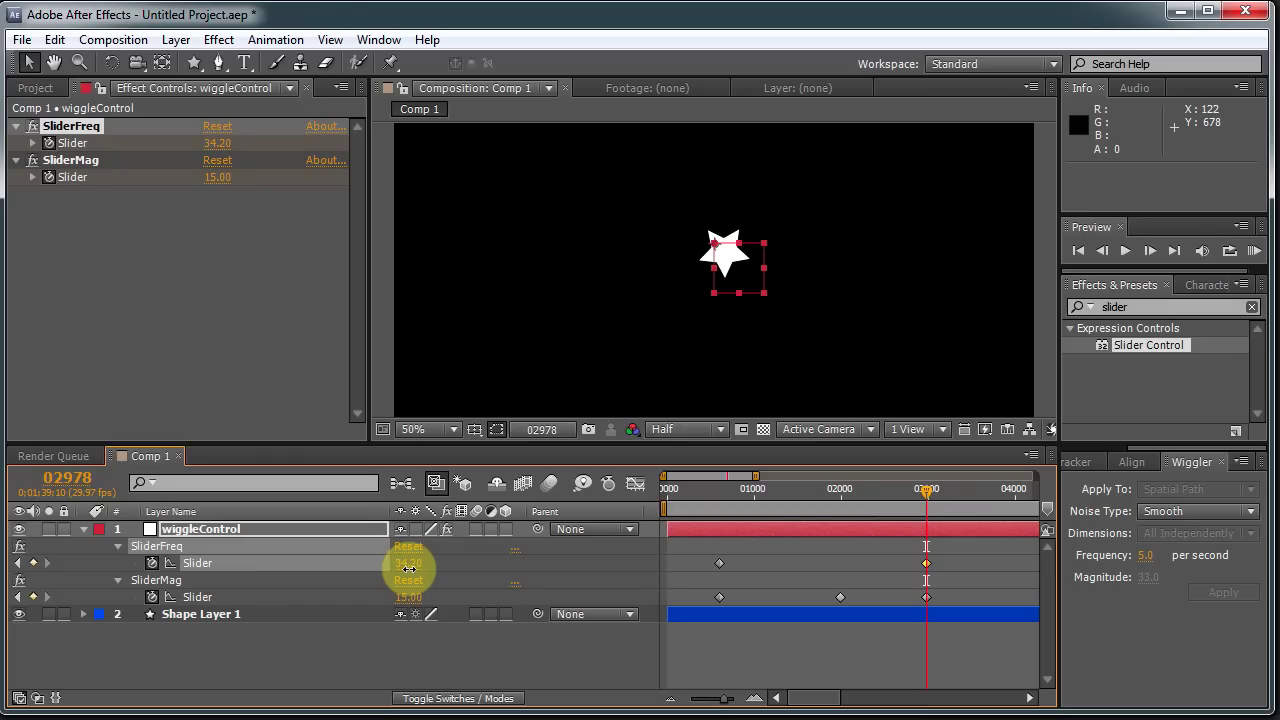
{"action": "left_click_drag", "start_coordinate": [409, 568], "coordinate": [411, 568]}
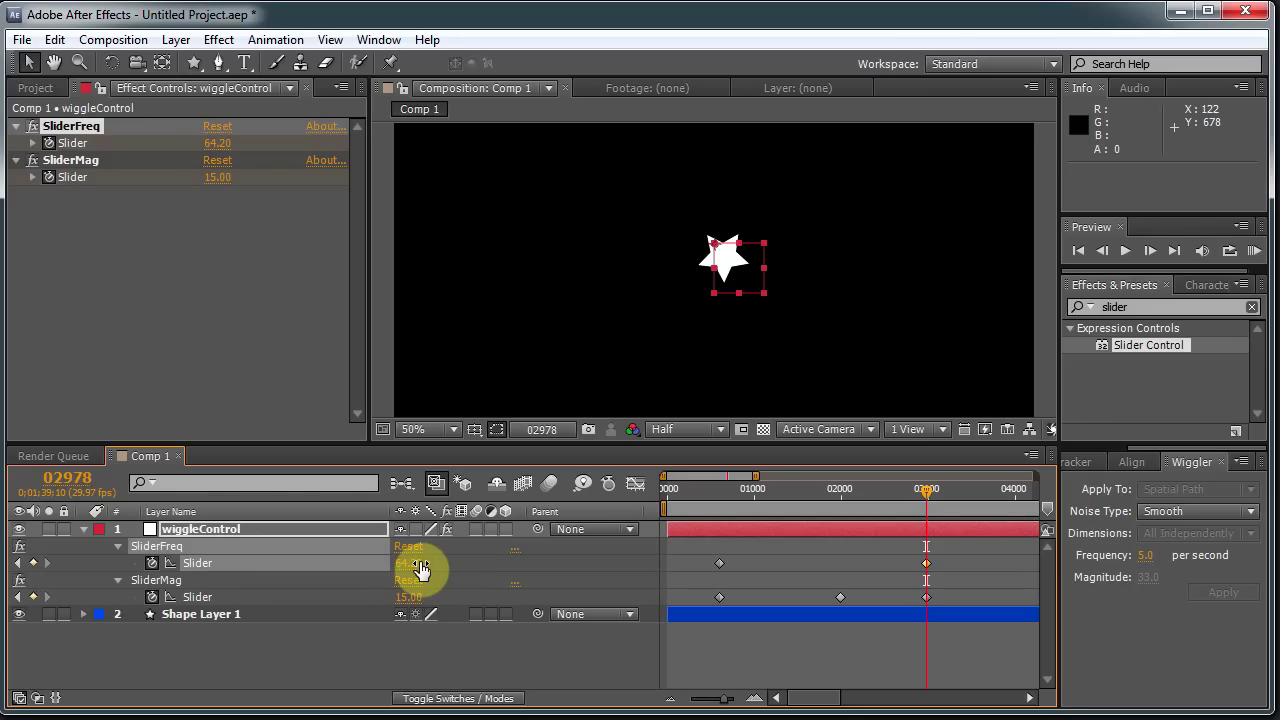
{"action": "left_click", "coordinate": [415, 563]}
{"action": "type", "text": "10"}
{"action": "key", "text": "Return"}
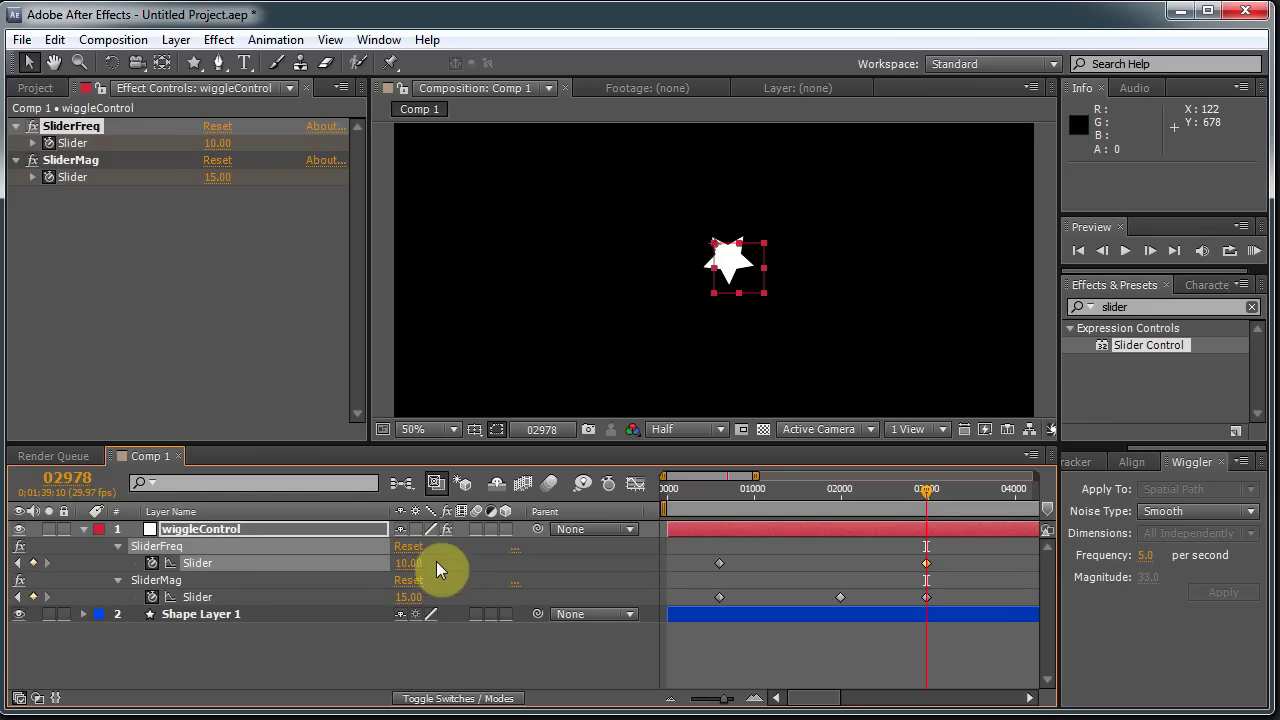
{"action": "left_click", "coordinate": [410, 563]}
{"action": "type", "text": "0"}
{"action": "key", "text": "BackSpace"}
{"action": "type", "text": "1"}
{"action": "left_click", "coordinate": [411, 574]}
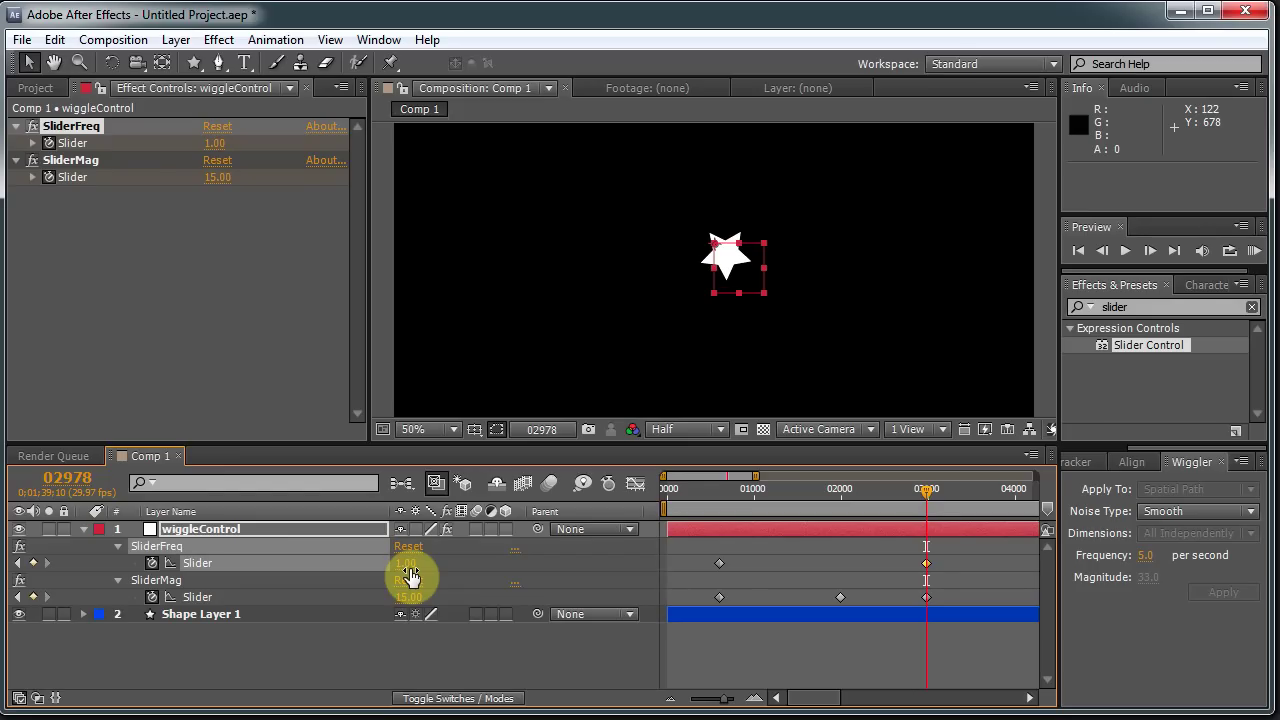
Step: Drag the first SliderFreq and SliderMag keyframes to frame 0 and play the wiggle preview
{"action": "left_click_drag", "start_coordinate": [739, 481], "coordinate": [694, 490]}
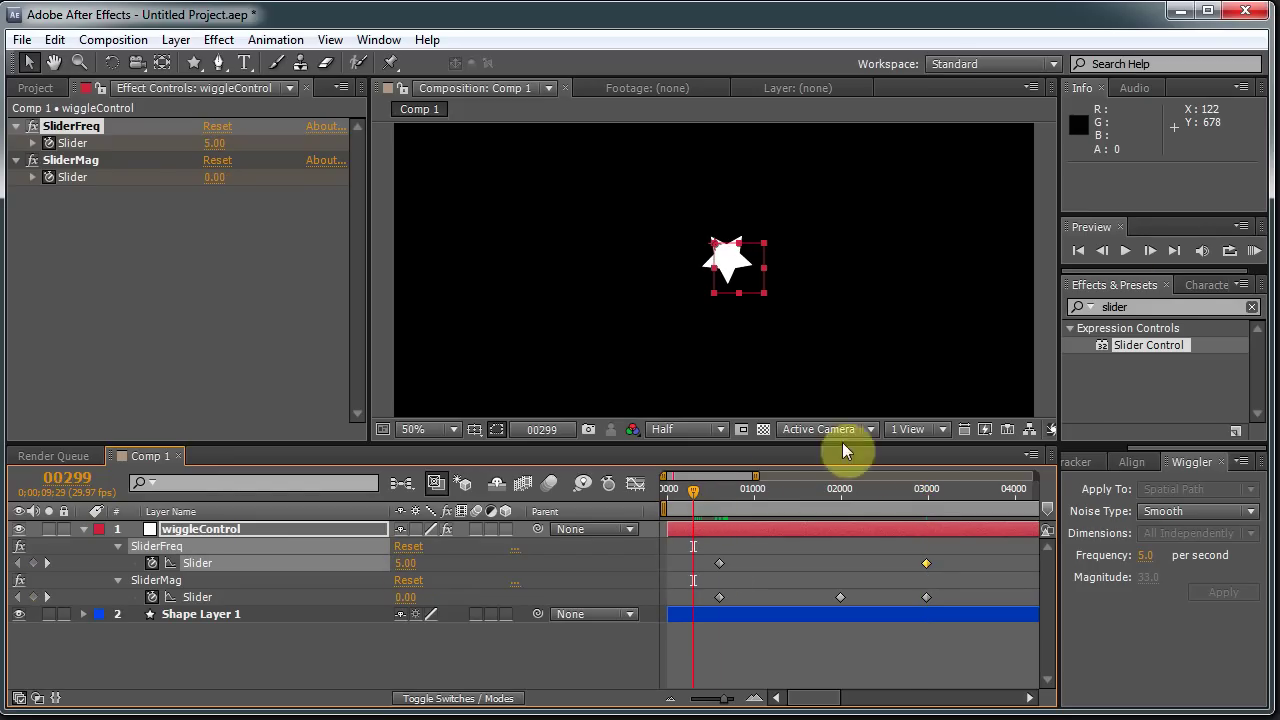
{"action": "left_click", "coordinate": [1126, 250]}
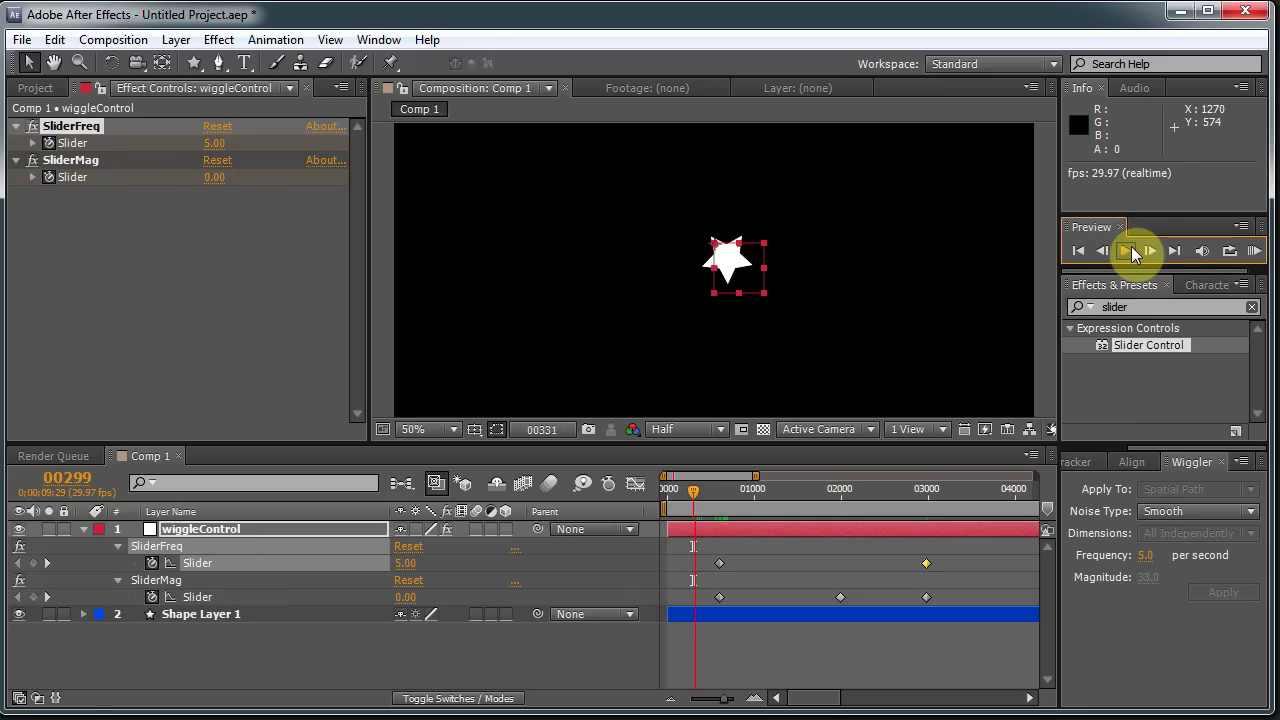
{"action": "left_click", "coordinate": [725, 564]}
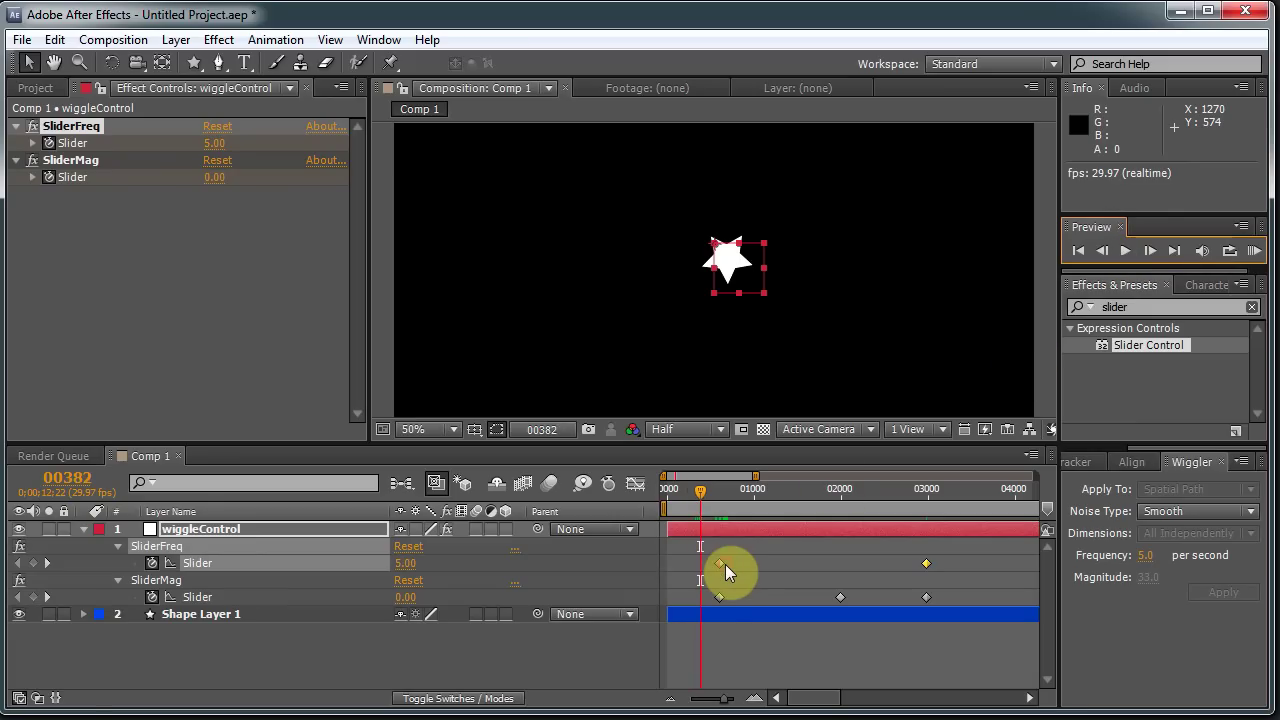
{"action": "left_click_drag", "start_coordinate": [731, 555], "coordinate": [675, 596]}
{"action": "left_click_drag", "start_coordinate": [672, 505], "coordinate": [660, 497]}
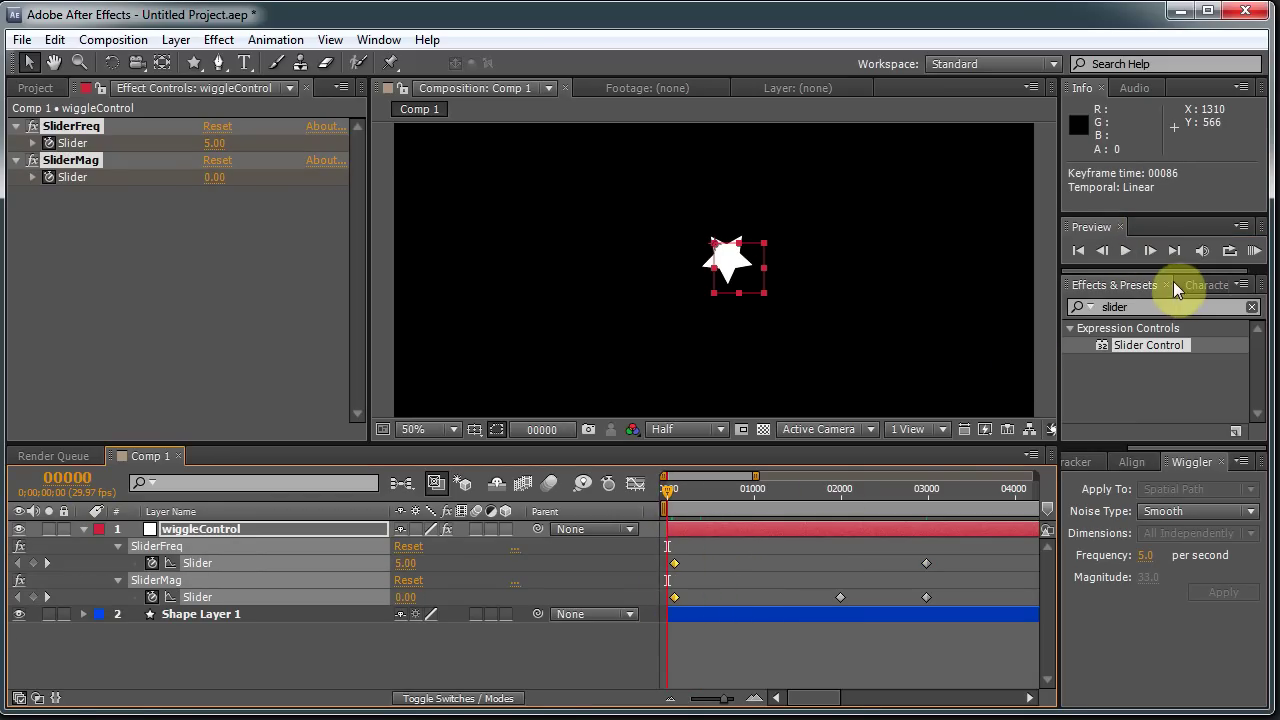
{"action": "left_click", "coordinate": [1127, 250]}
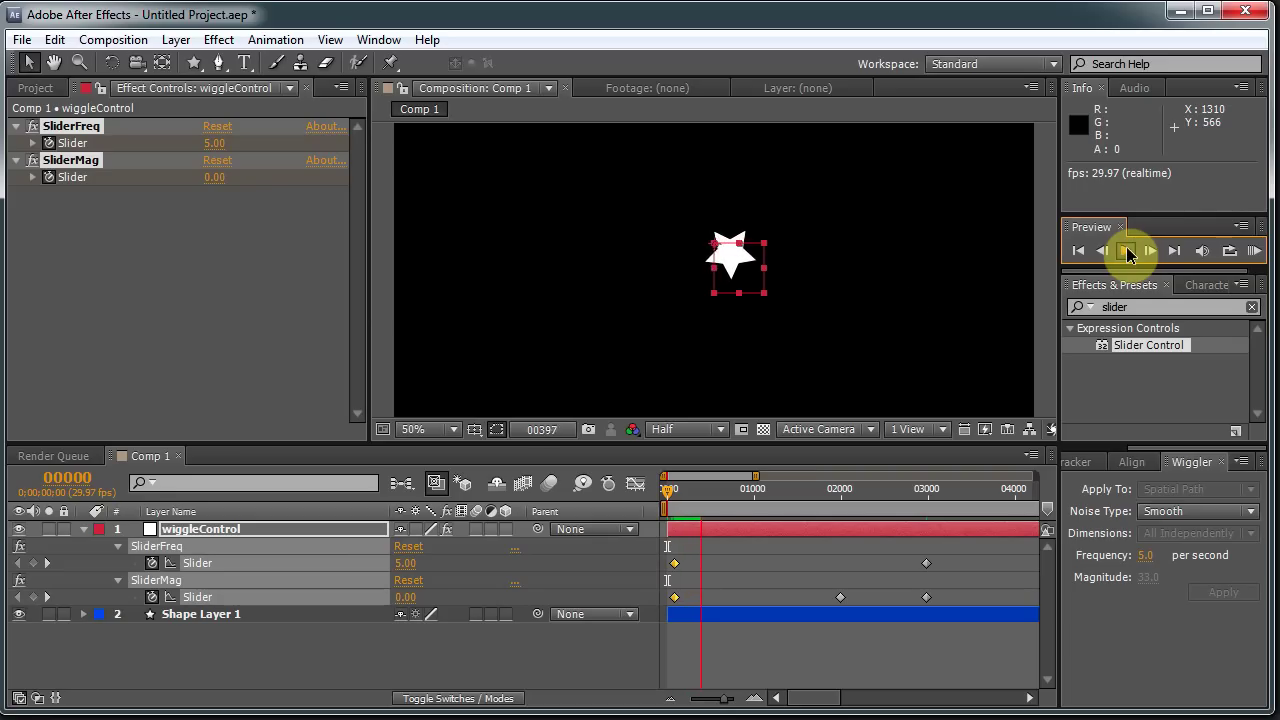
Step: Pull the middle SliderMag and last SliderFreq keyframes earlier, then replay the preview
{"action": "left_click", "coordinate": [778, 612]}
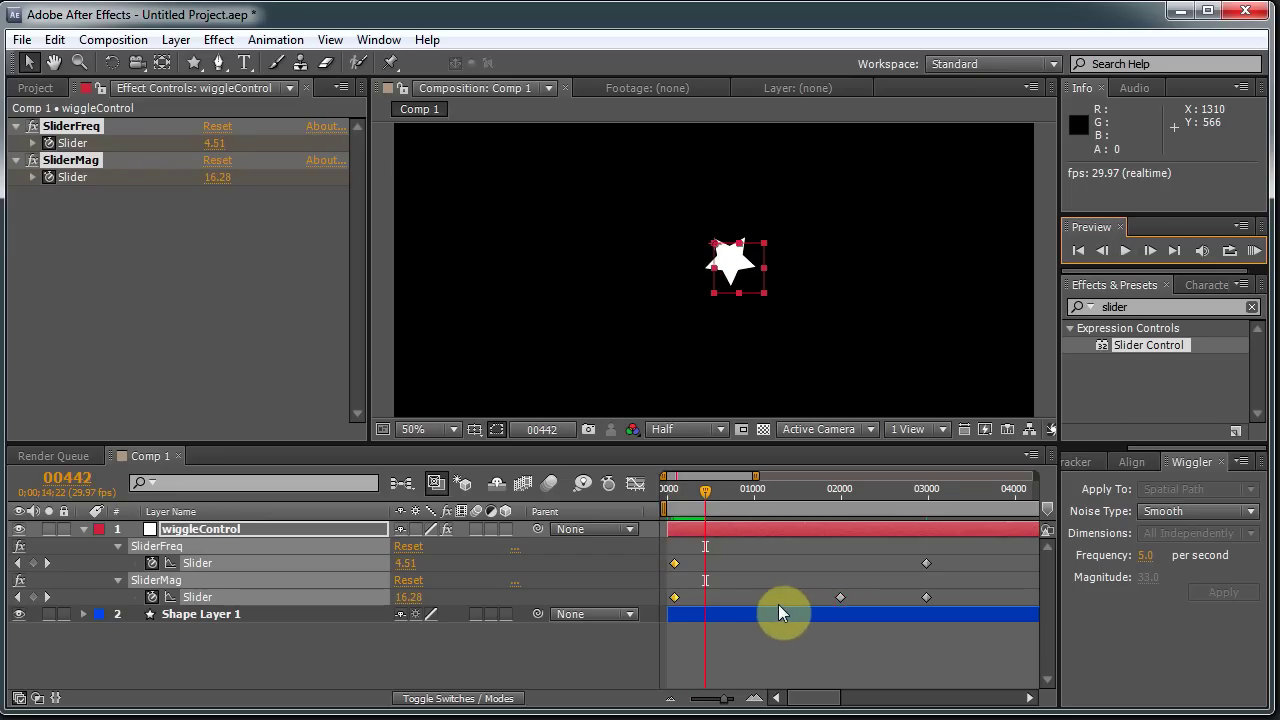
{"action": "left_click_drag", "start_coordinate": [840, 597], "coordinate": [756, 597]}
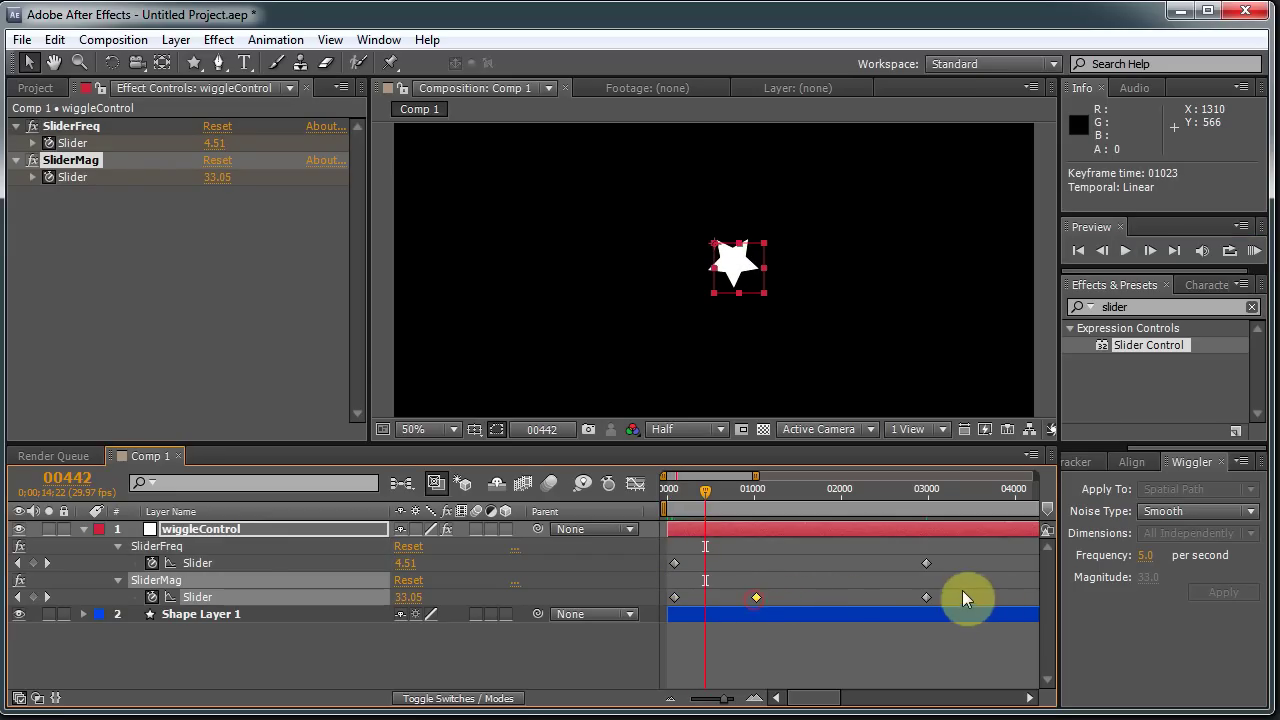
{"action": "left_click_drag", "start_coordinate": [926, 563], "coordinate": [730, 596]}
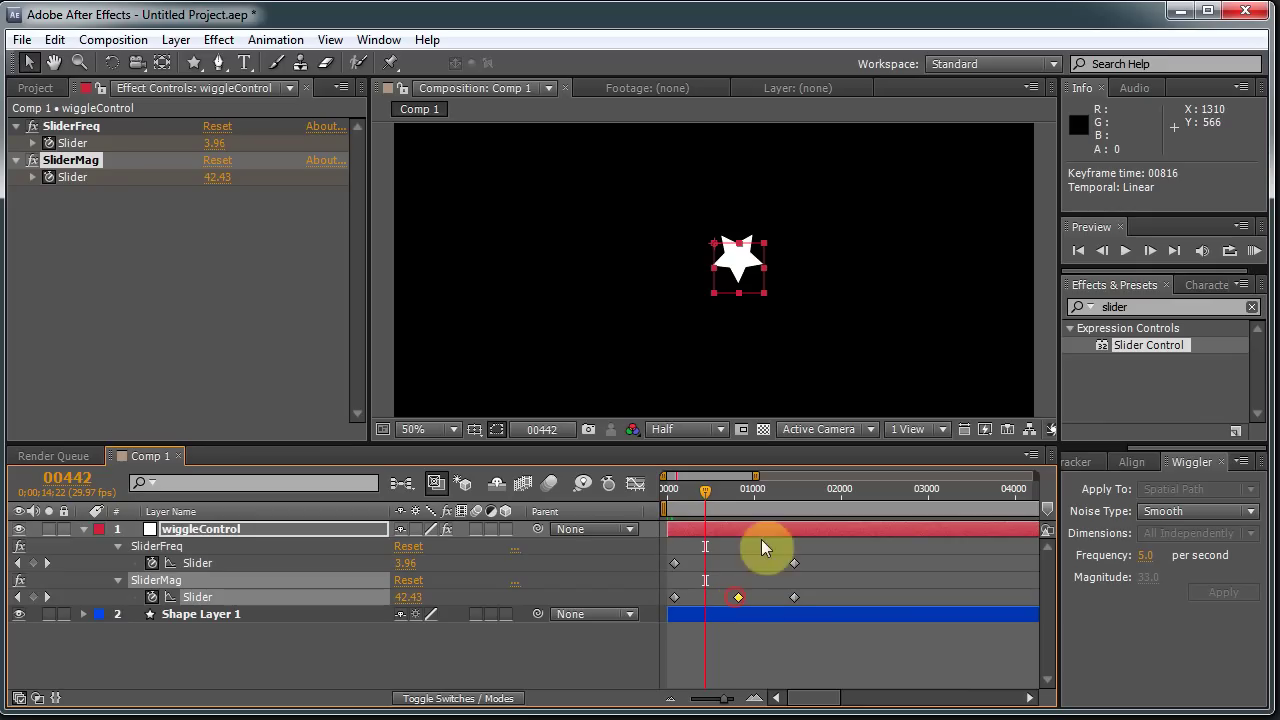
{"action": "left_click", "coordinate": [1132, 261]}
{"action": "left_click", "coordinate": [1126, 252]}
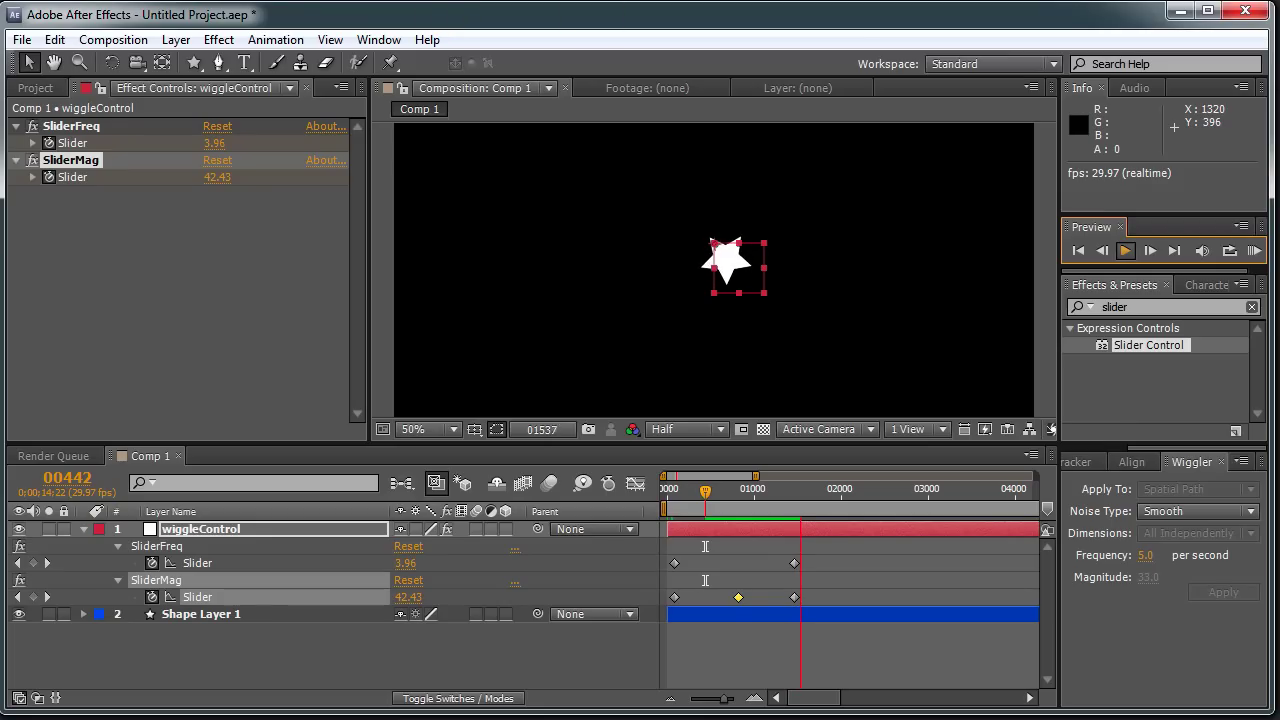
Step: Stop playback and open Help > Expression Reference
{"action": "key", "text": "space"}
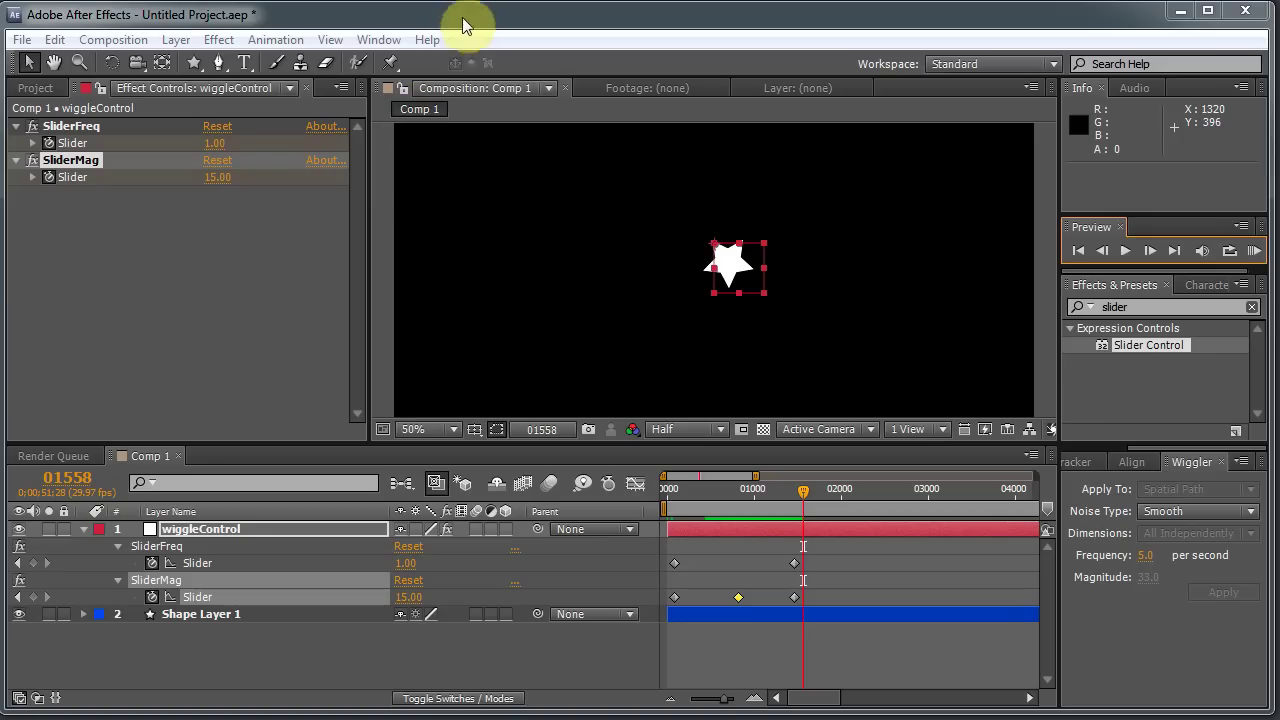
{"action": "left_click", "coordinate": [436, 42]}
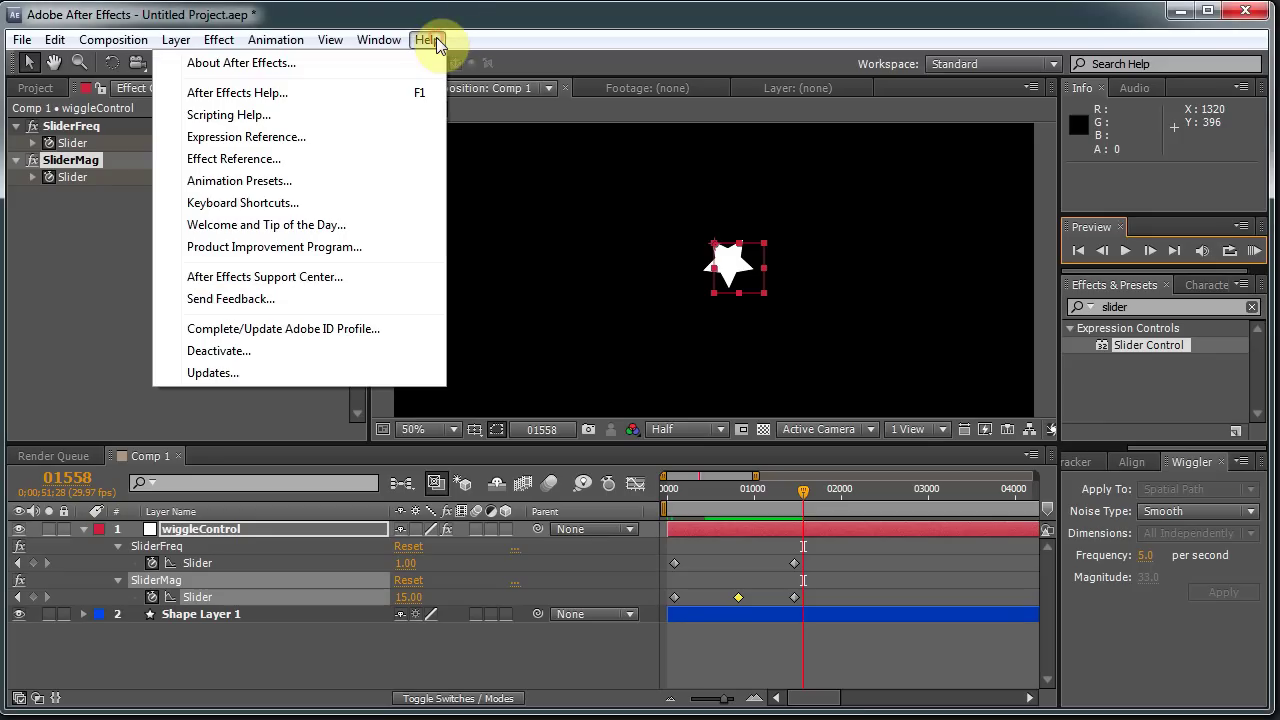
{"action": "left_click", "coordinate": [338, 137]}
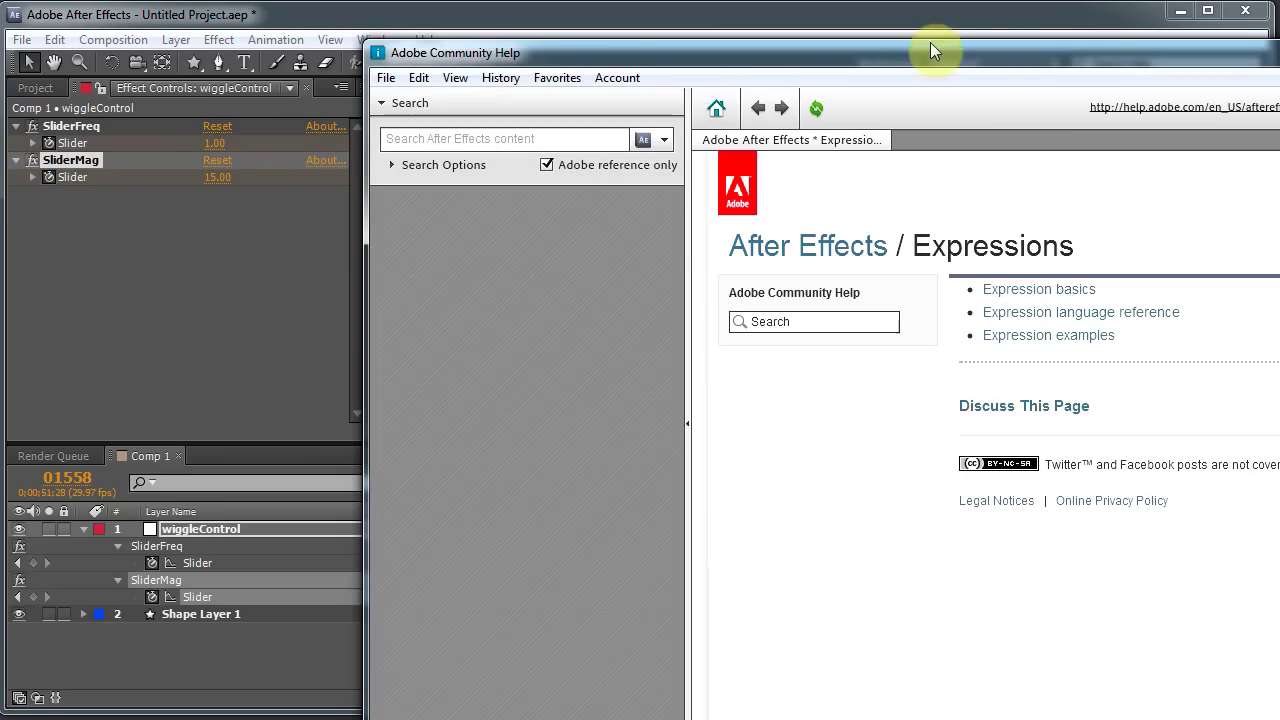
Step: Move the Community Help window aside to view the After Effects Expressions page
{"action": "left_click_drag", "start_coordinate": [1137, 54], "coordinate": [855, 48]}
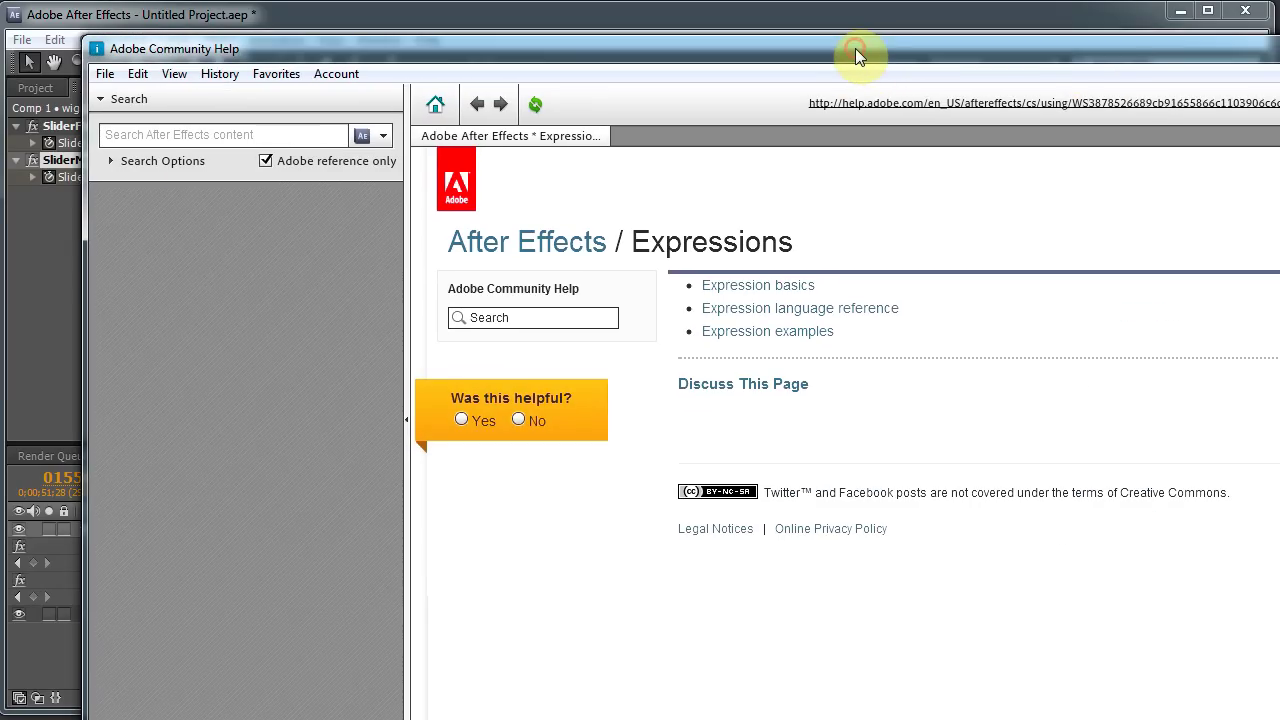